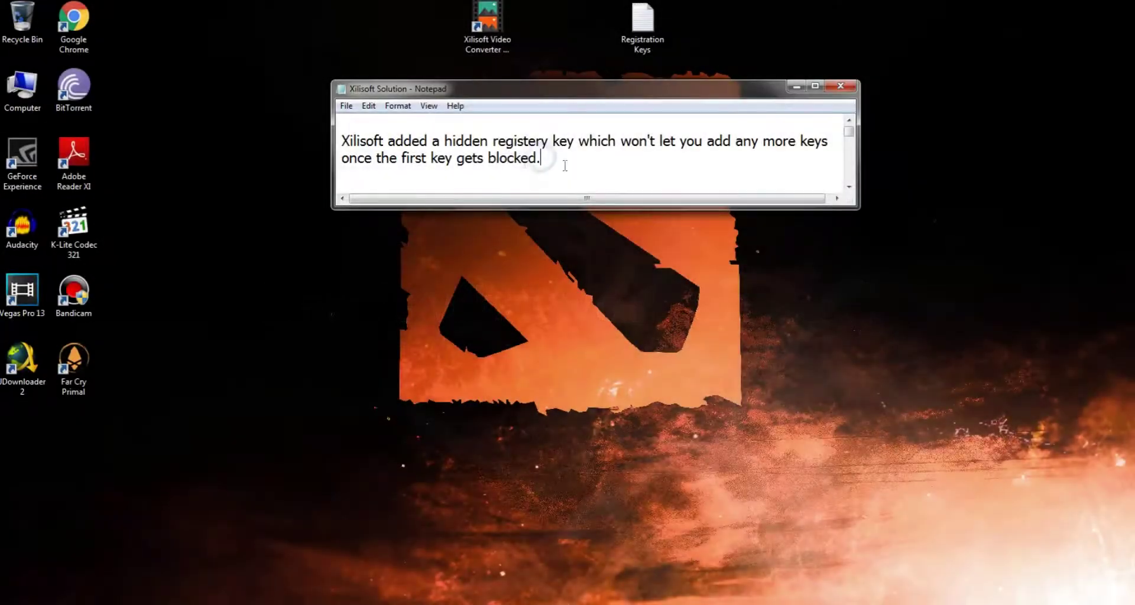
- Enlarge the Xilisoft Solution note downward and read its introduction, the internet disconnection note and instruction 1
{"action": "left_click_drag", "start_coordinate": [549, 158], "coordinate": [331, 140]}
{"action": "left_click", "coordinate": [552, 167]}
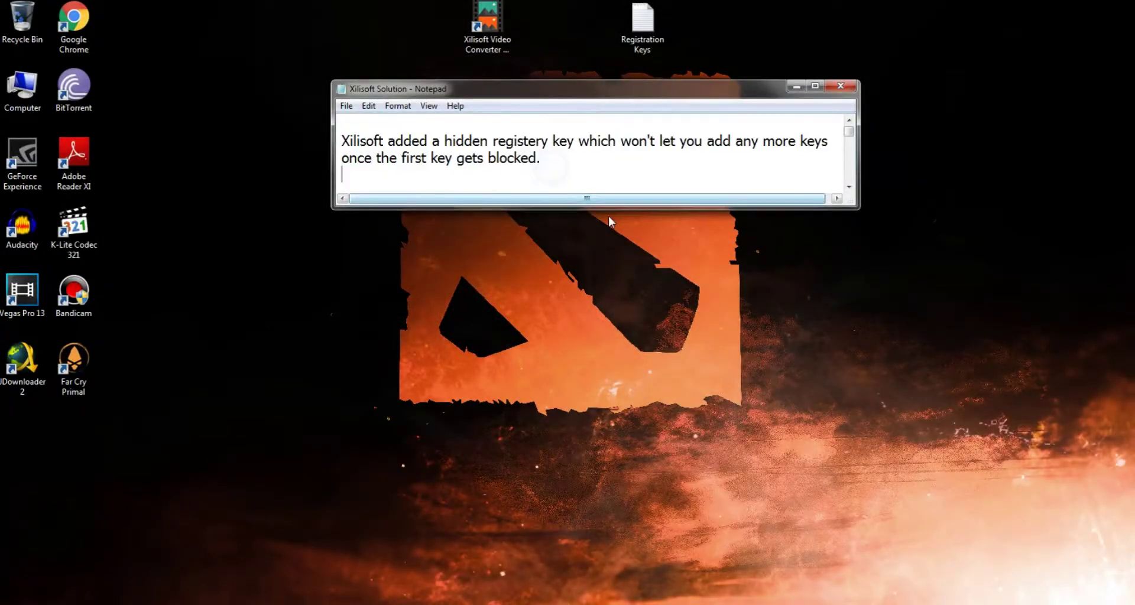
{"action": "left_click_drag", "start_coordinate": [609, 208], "coordinate": [394, 172]}
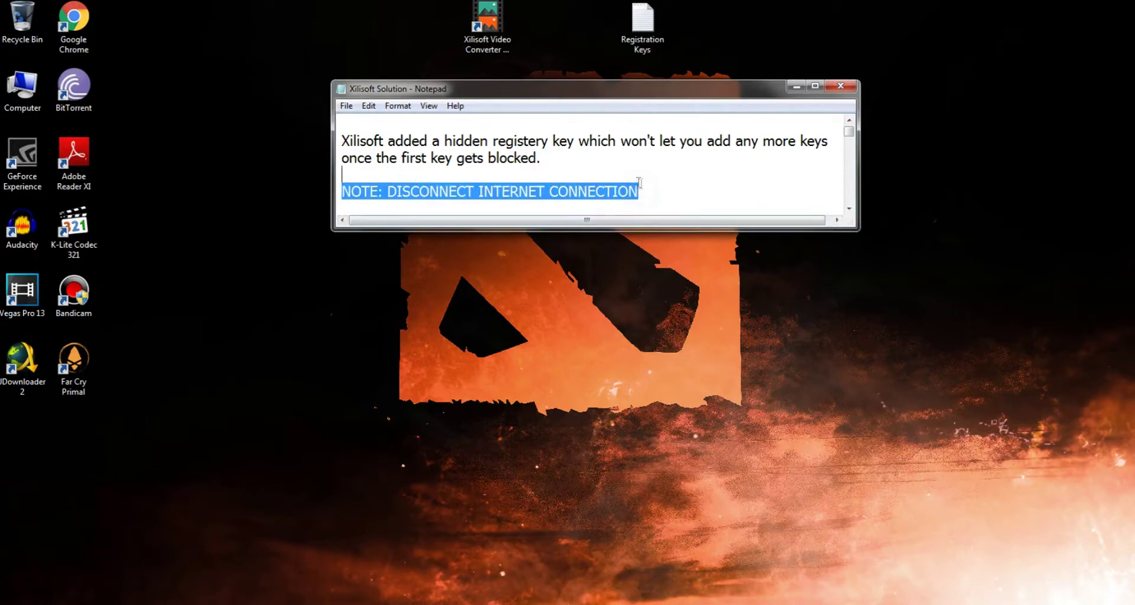
{"action": "left_click", "coordinate": [639, 186]}
{"action": "left_click", "coordinate": [630, 234]}
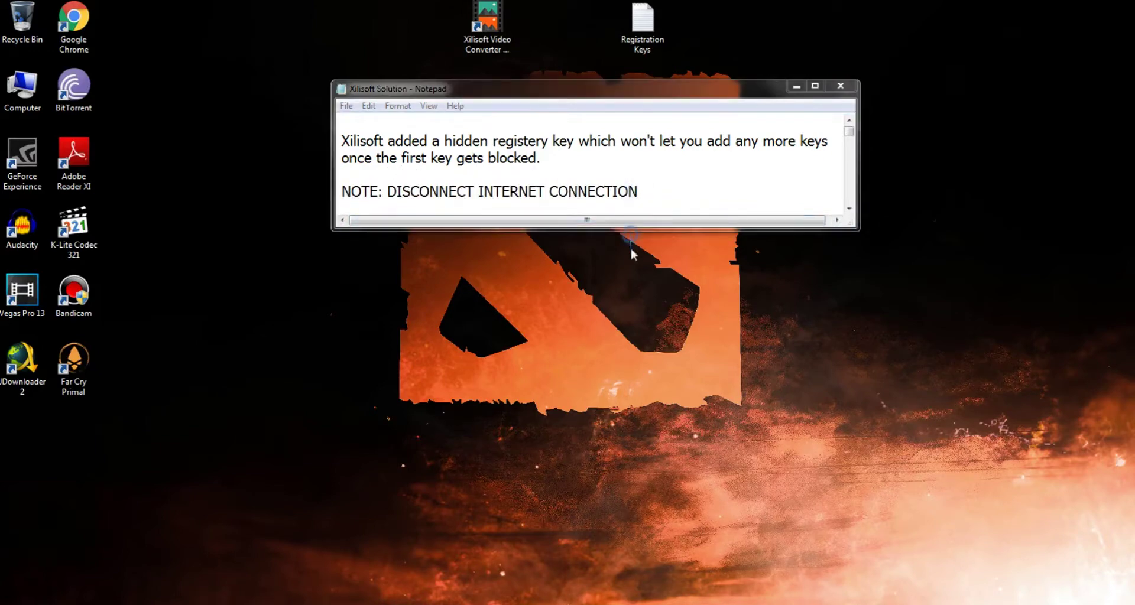
{"action": "left_click_drag", "start_coordinate": [622, 227], "coordinate": [621, 295]}
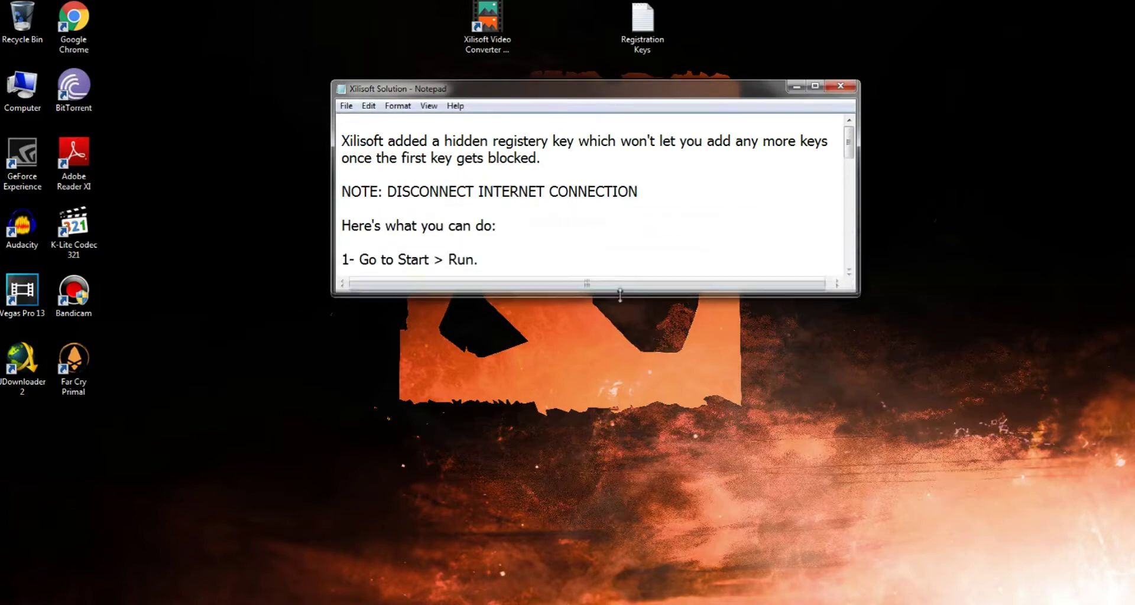
{"action": "left_click_drag", "start_coordinate": [488, 260], "coordinate": [343, 225]}
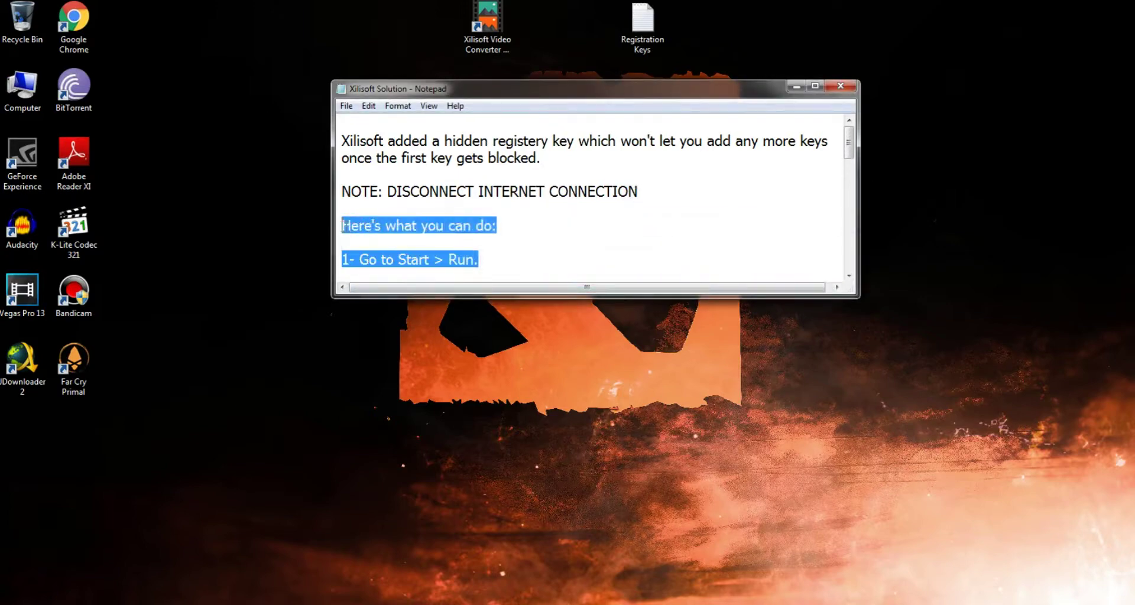
{"action": "left_click", "coordinate": [499, 266]}
{"action": "left_click_drag", "start_coordinate": [480, 244], "coordinate": [336, 246]}
{"action": "left_click", "coordinate": [520, 243]}
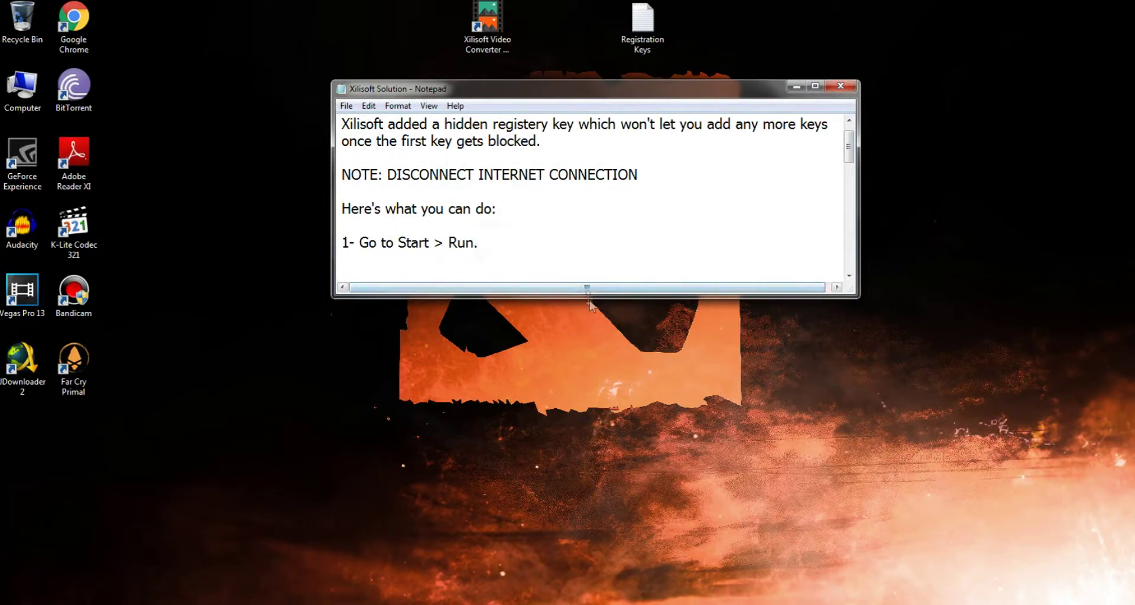
- Search Windows for "run" and open the Run dialog
{"action": "key", "text": "super"}
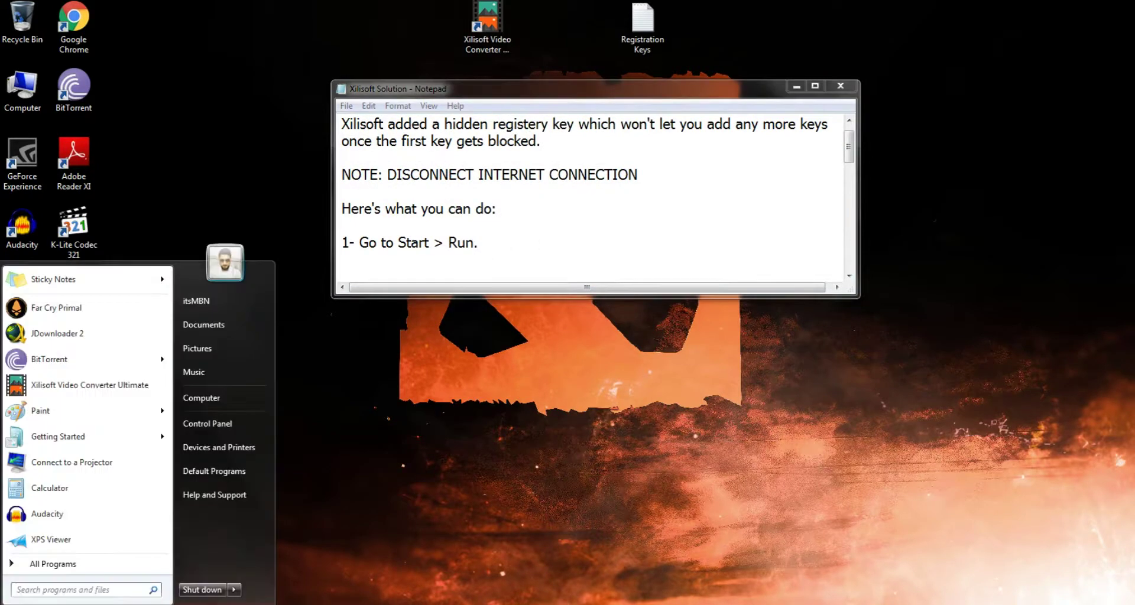
{"action": "left_click", "coordinate": [49, 588]}
{"action": "type", "text": "run"}
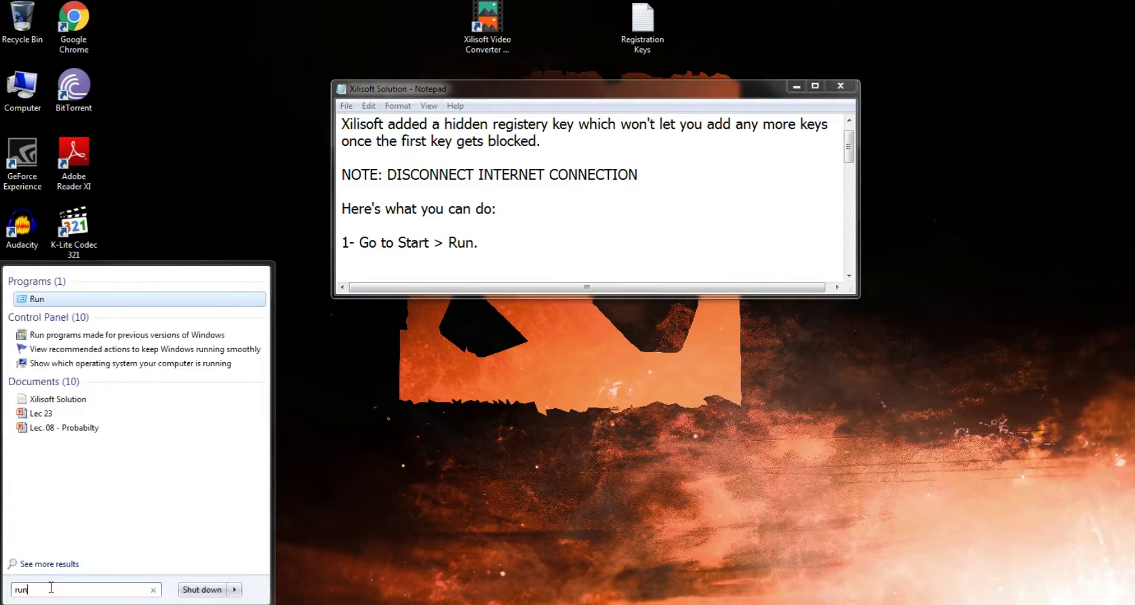
{"action": "key", "text": "Return"}
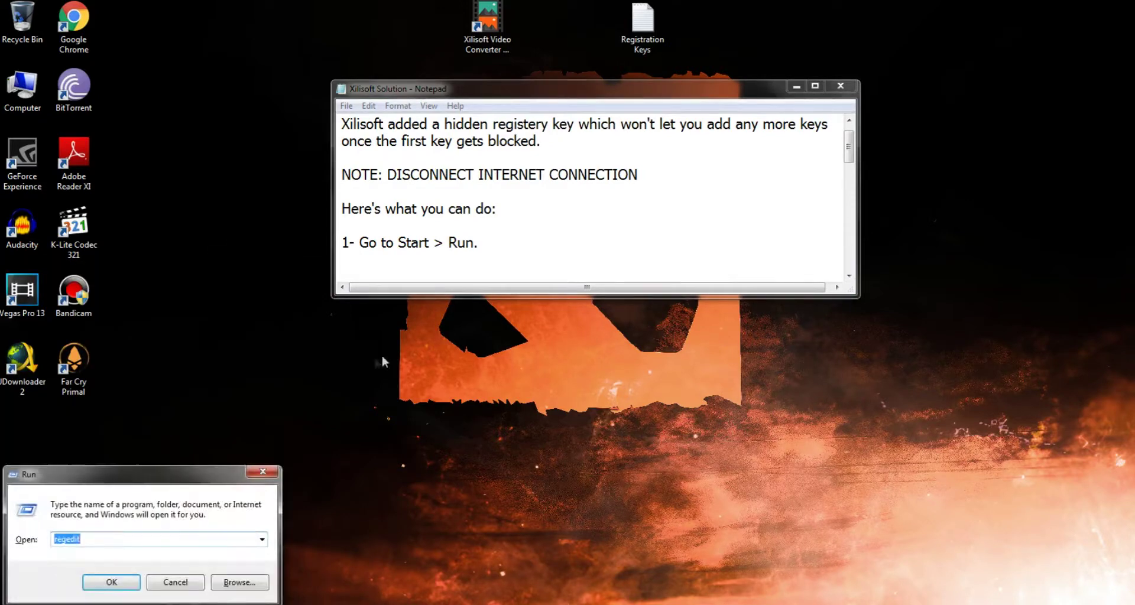
- Extend the Xilisoft Solution note window downward and read instruction 2
{"action": "left_click", "coordinate": [512, 295]}
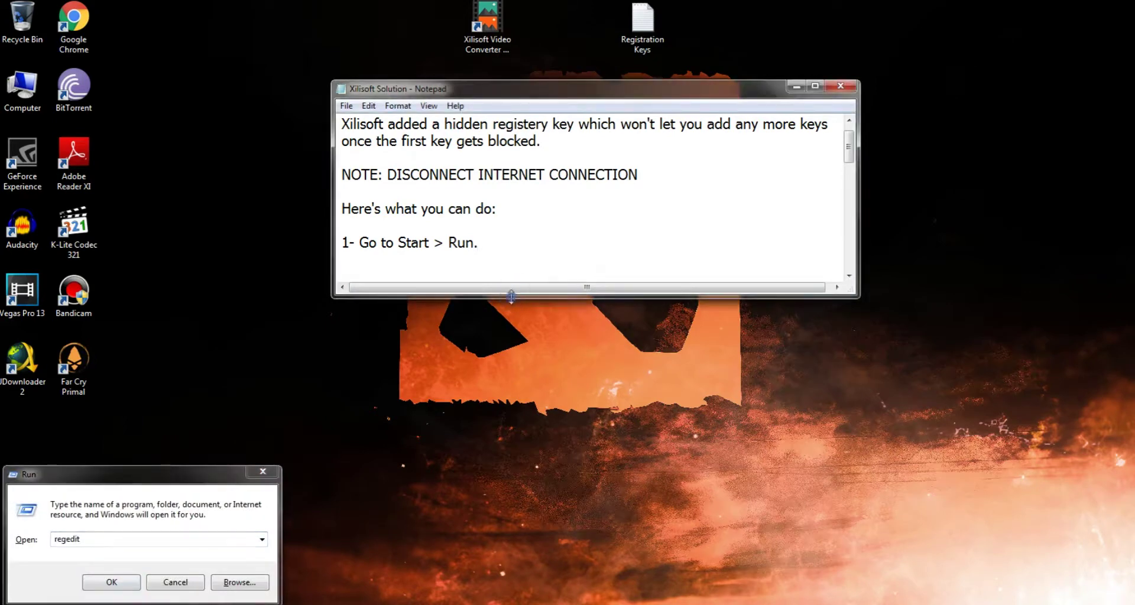
{"action": "left_click_drag", "start_coordinate": [512, 295], "coordinate": [511, 324]}
{"action": "left_click_drag", "start_coordinate": [680, 278], "coordinate": [339, 288]}
{"action": "left_click_drag", "start_coordinate": [666, 276], "coordinate": [356, 273]}
{"action": "left_click", "coordinate": [673, 276]}
{"action": "left_click_drag", "start_coordinate": [549, 276], "coordinate": [671, 276]}
{"action": "left_click", "coordinate": [671, 275]}
- Launch the Registry Editor from the Run dialog with the command regedit
{"action": "left_click", "coordinate": [134, 538]}
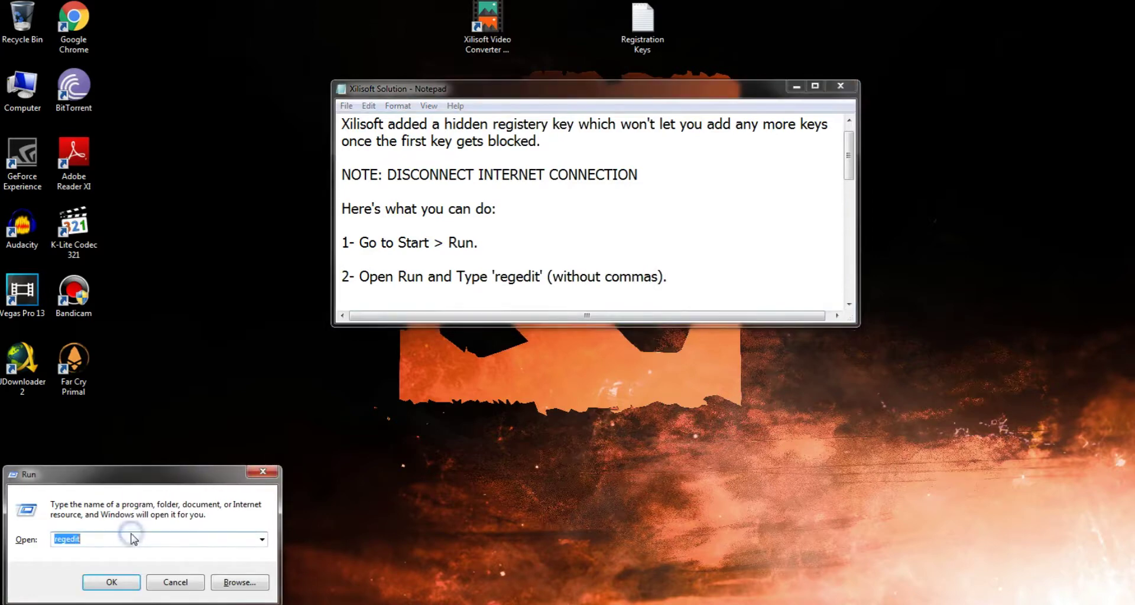
{"action": "type", "text": "re"}
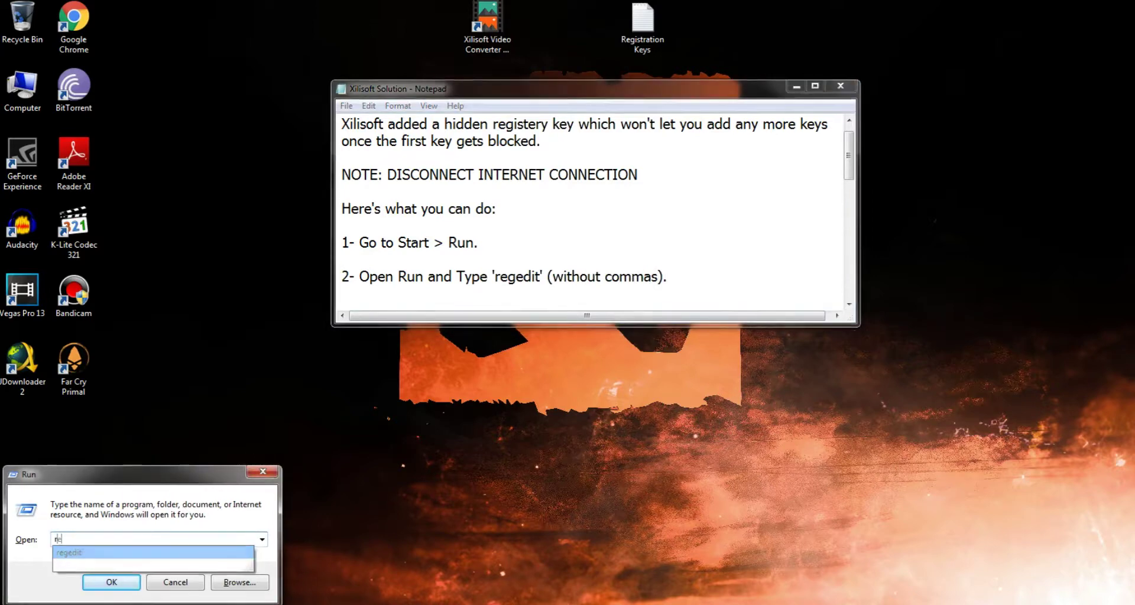
{"action": "type", "text": "gedit"}
{"action": "left_click", "coordinate": [57, 554]}
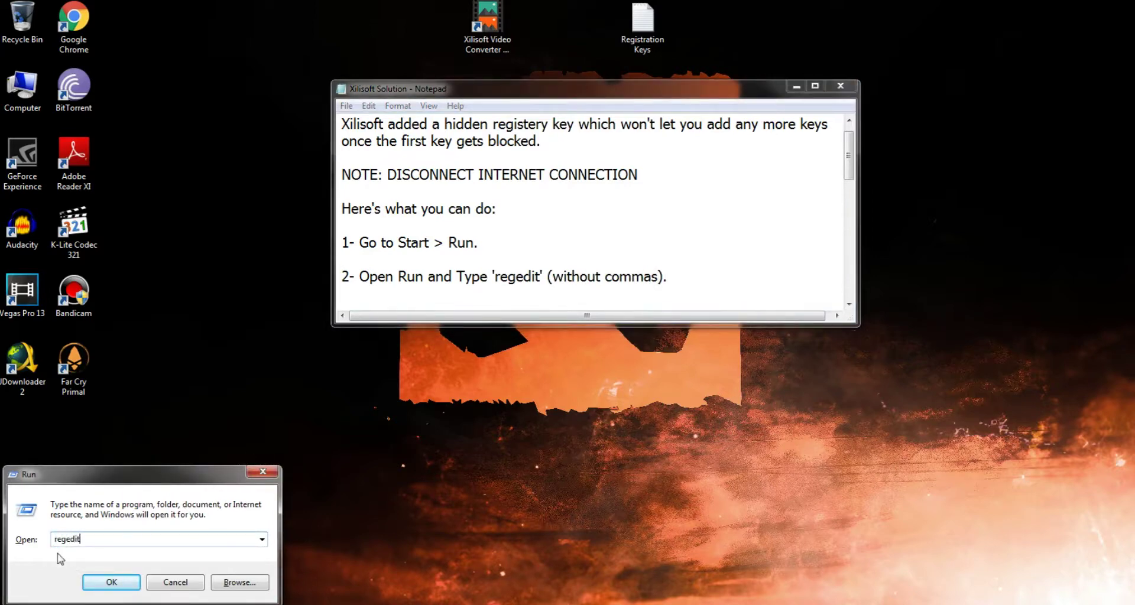
{"action": "left_click", "coordinate": [113, 583]}
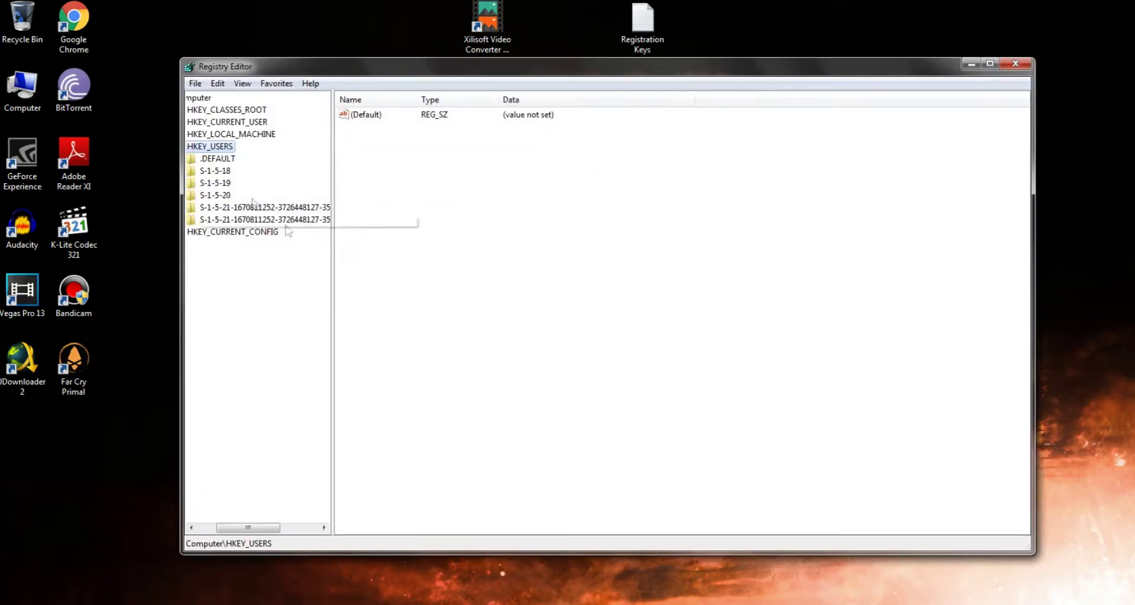
- Collapse the HKEY_USERS branch in the registry tree and minimize the Registry Editor
{"action": "left_click_drag", "start_coordinate": [249, 526], "coordinate": [169, 461]}
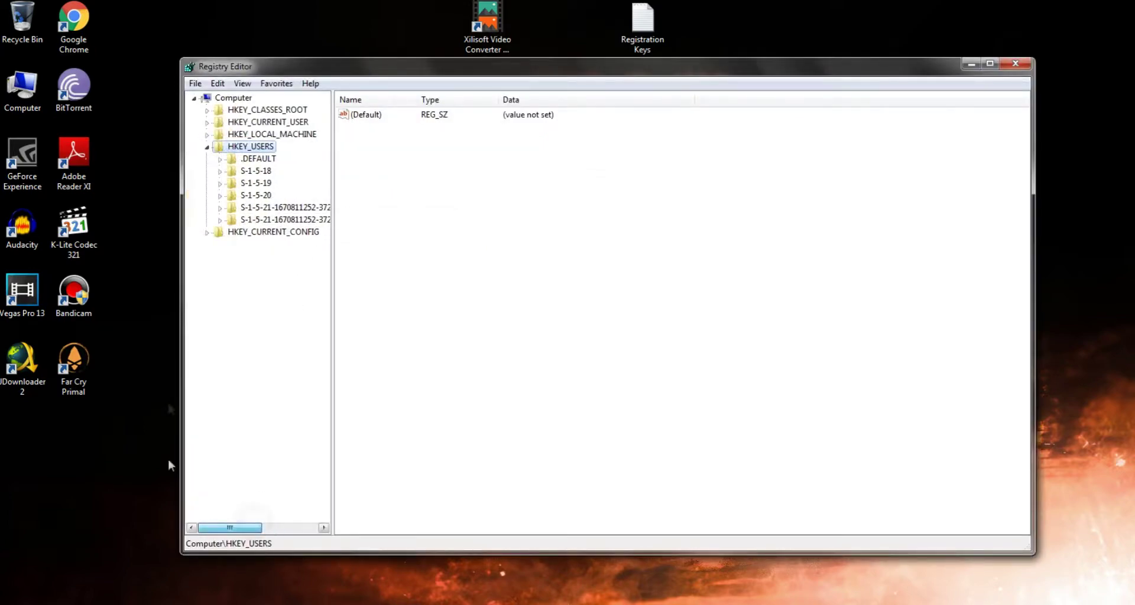
{"action": "left_click", "coordinate": [207, 146]}
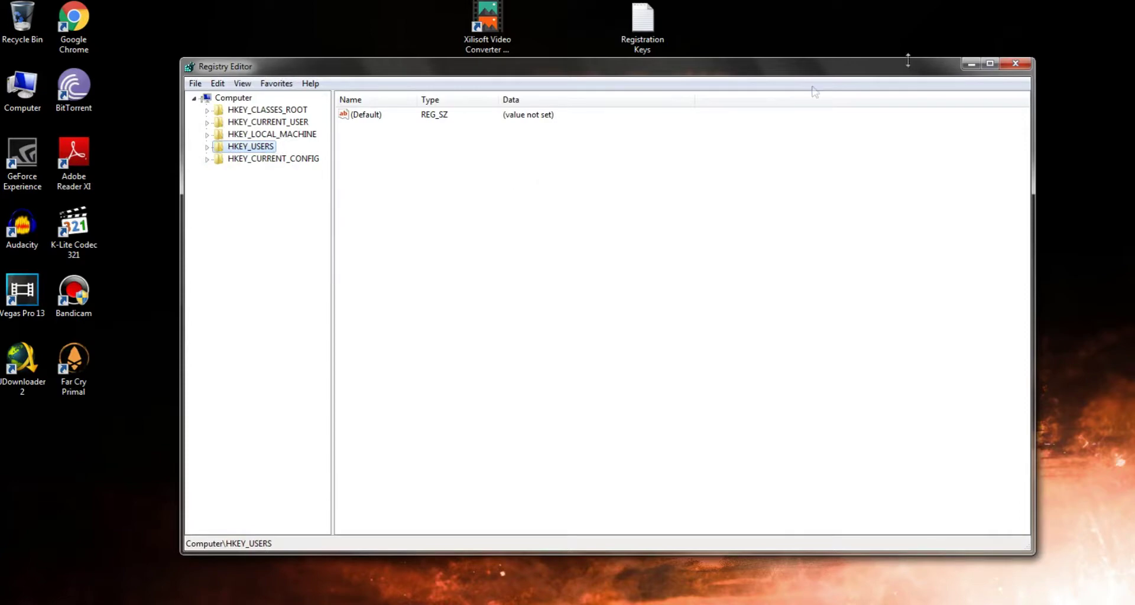
{"action": "left_click", "coordinate": [970, 65]}
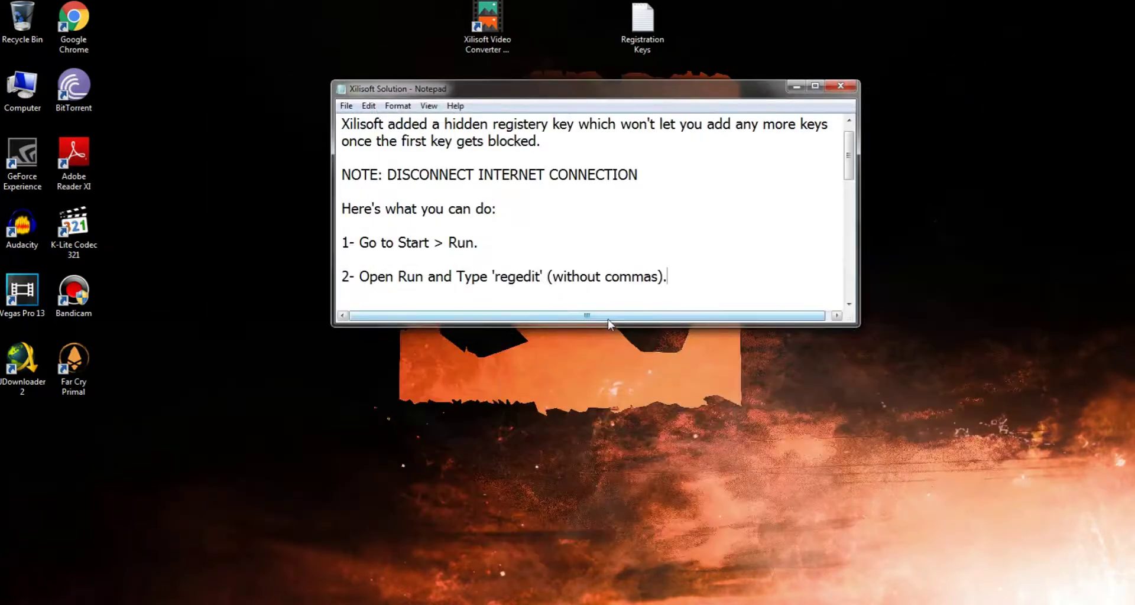
- Read instruction 3 in the note, inspect the HKEY_USERS branch in the Registry Editor, and return to the note
{"action": "left_click_drag", "start_coordinate": [608, 325], "coordinate": [608, 351]}
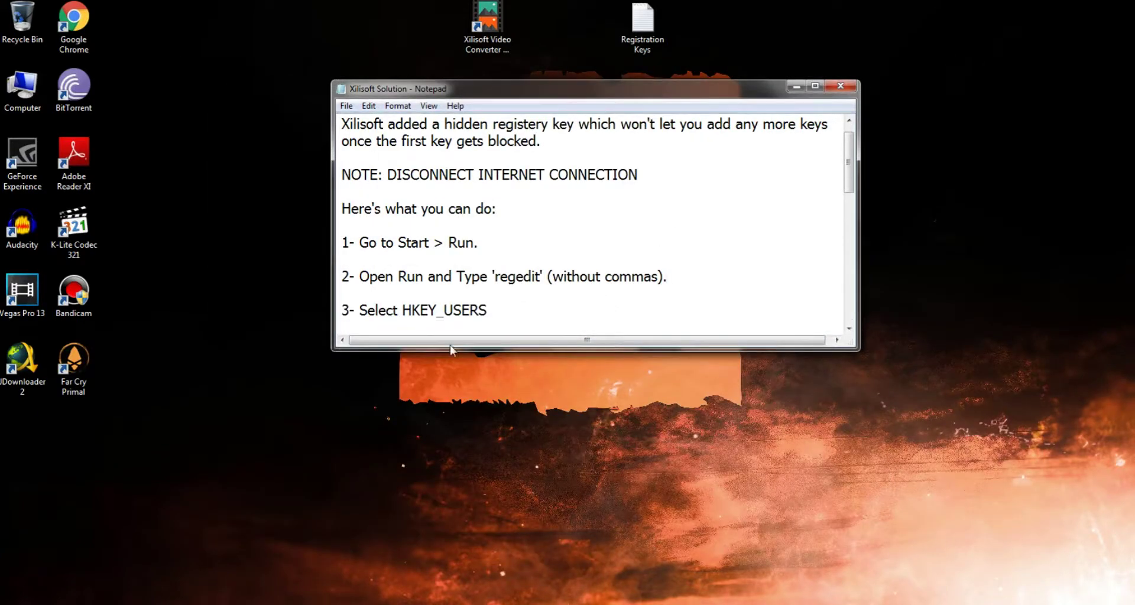
{"action": "left_click_drag", "start_coordinate": [498, 310], "coordinate": [318, 312]}
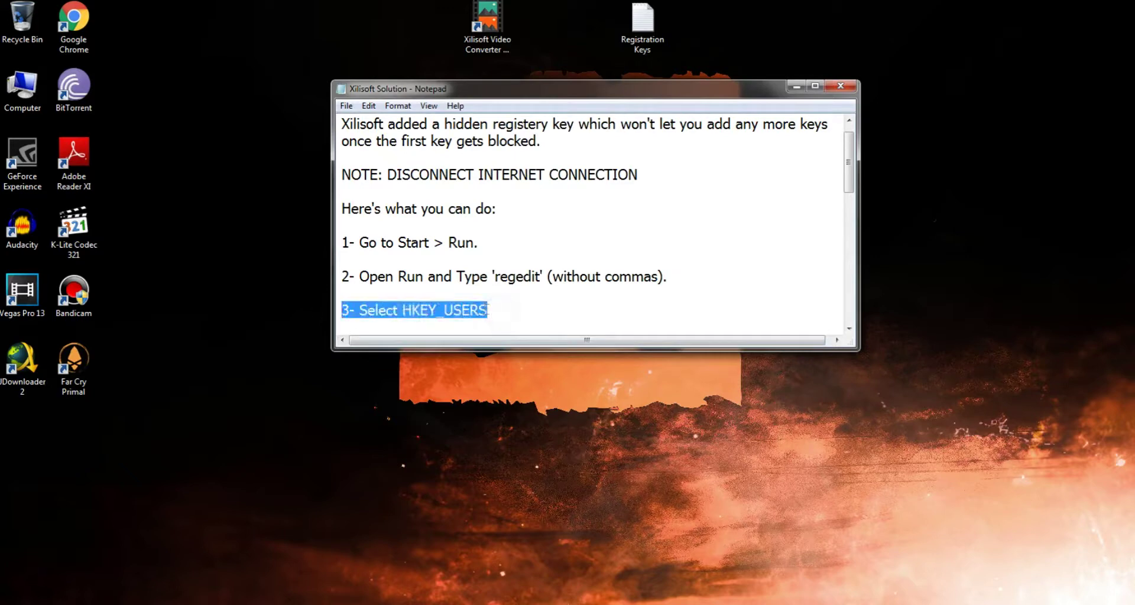
{"action": "left_click", "coordinate": [485, 309]}
{"action": "left_click", "coordinate": [658, 601]}
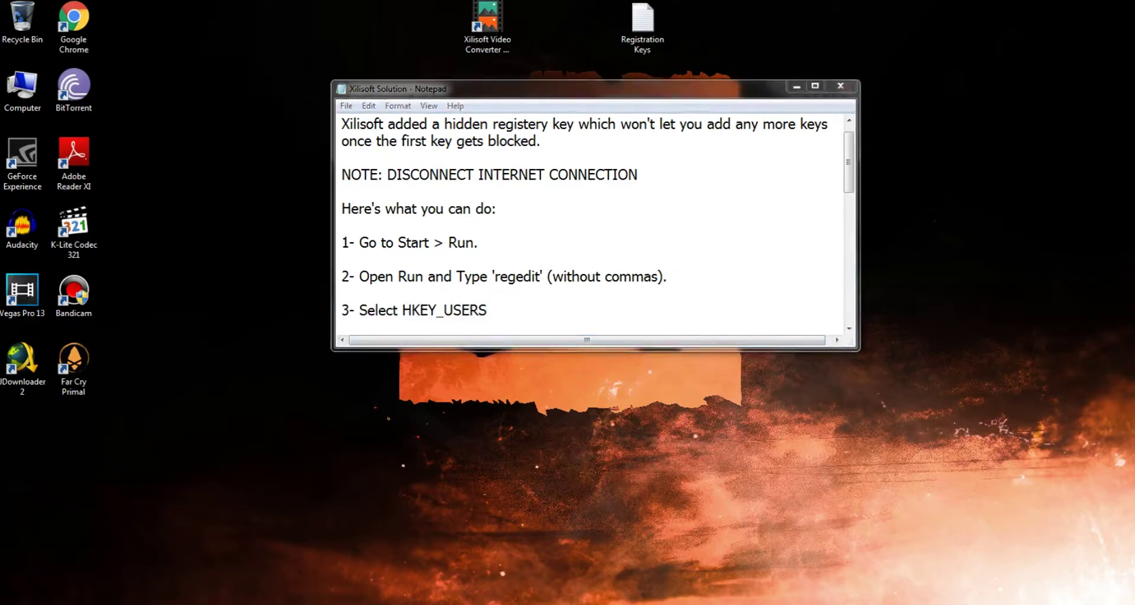
{"action": "left_click", "coordinate": [208, 147]}
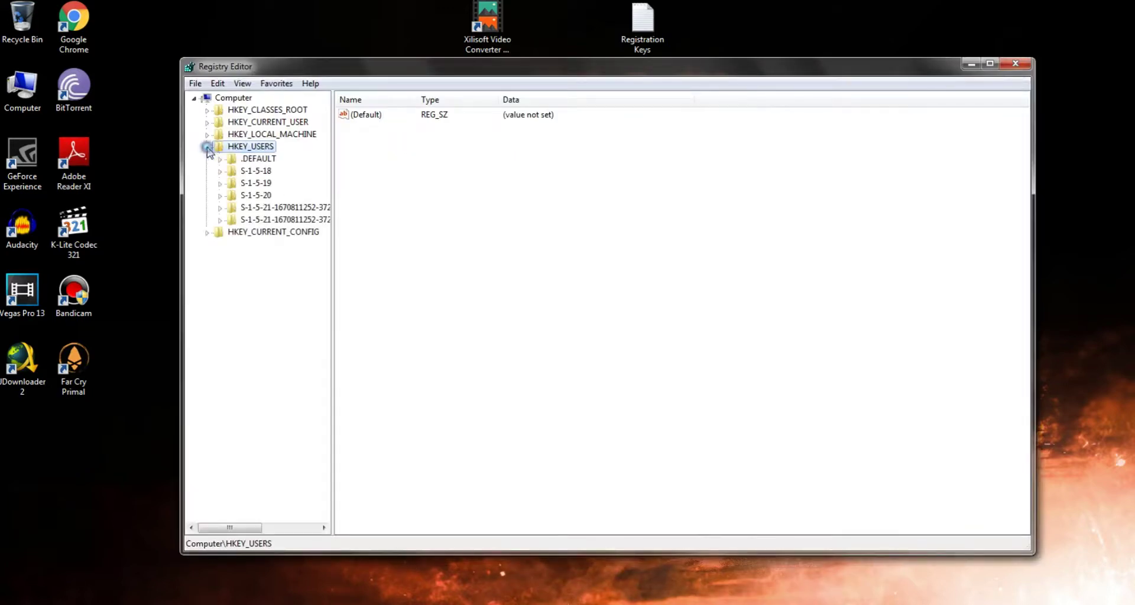
{"action": "left_click", "coordinate": [206, 147]}
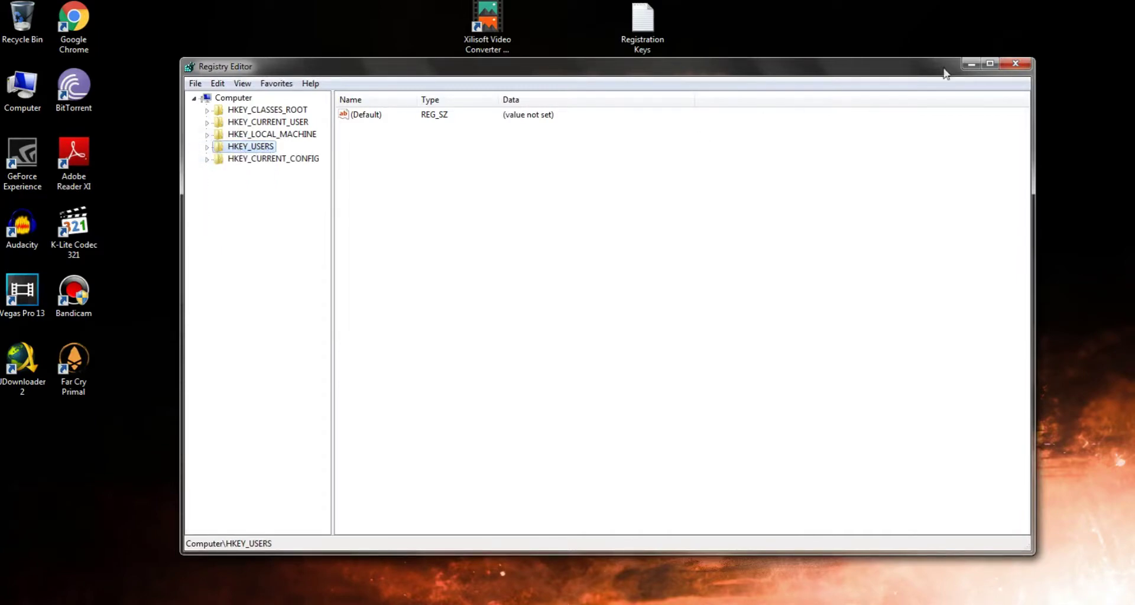
{"action": "left_click", "coordinate": [971, 64]}
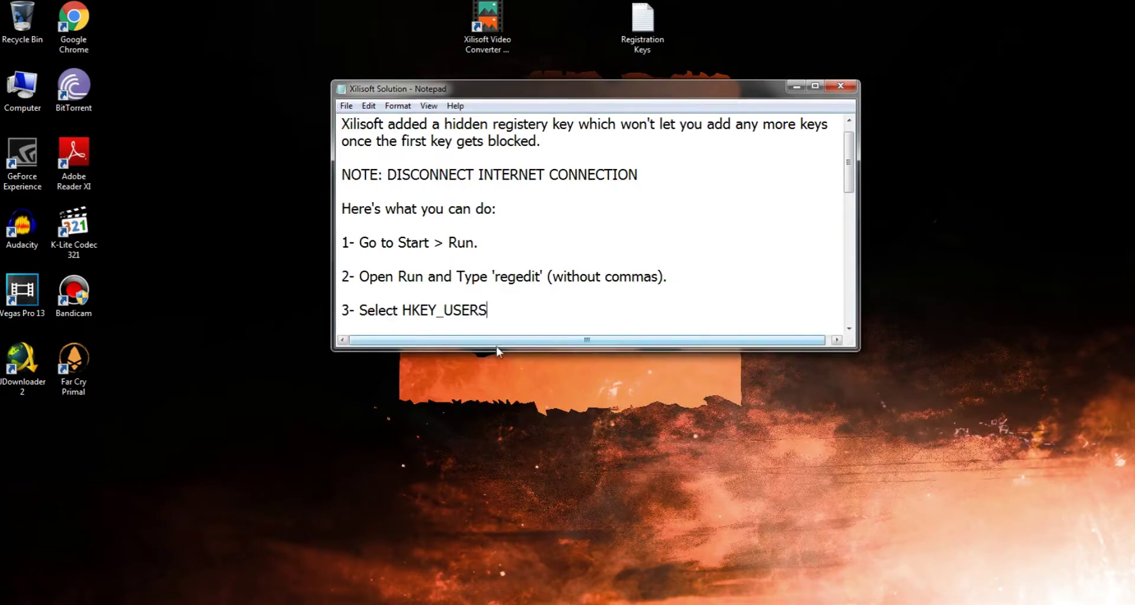
- Read instruction 4 in the note, then open the Find dialog in the Registry Editor with HKEY_USERS selected
{"action": "left_click_drag", "start_coordinate": [494, 351], "coordinate": [491, 392]}
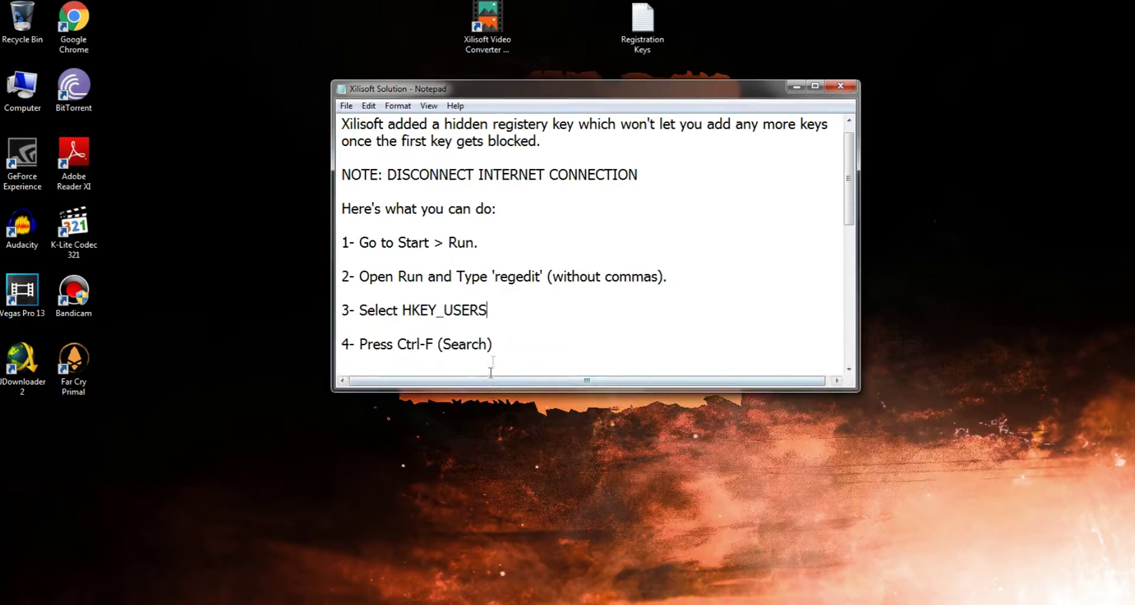
{"action": "left_click_drag", "start_coordinate": [499, 344], "coordinate": [312, 343]}
{"action": "left_click", "coordinate": [494, 344]}
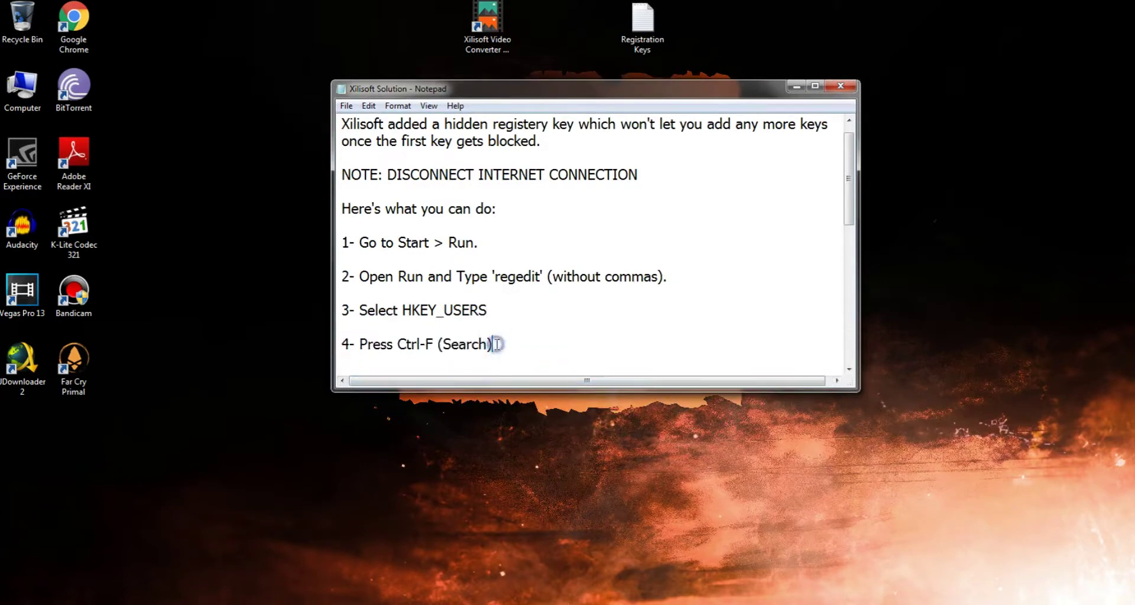
{"action": "left_click", "coordinate": [796, 86]}
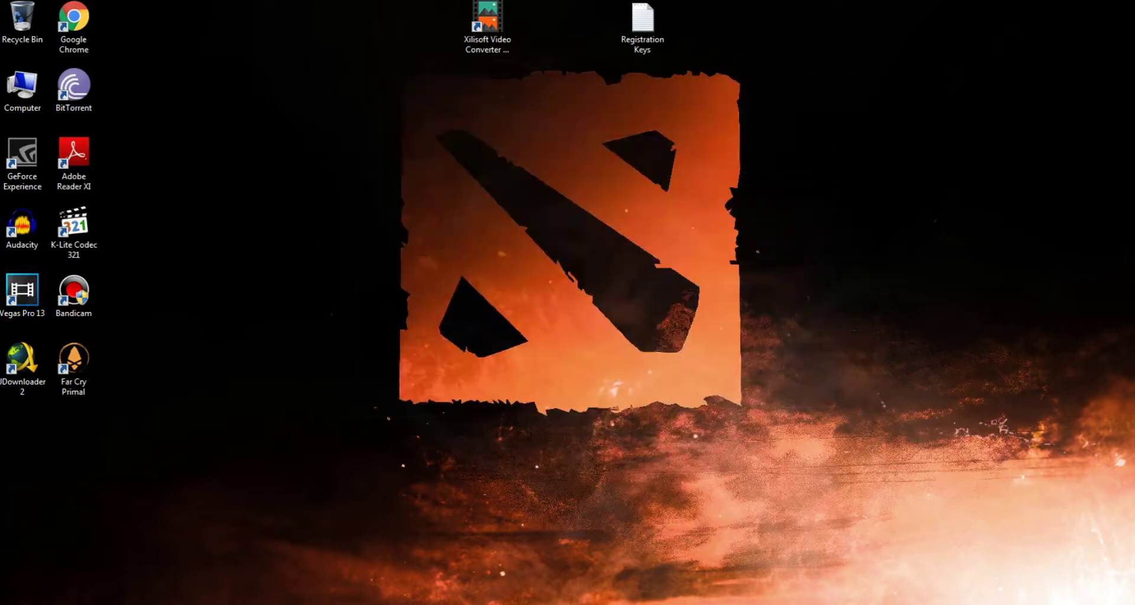
{"action": "key", "text": "alt+Tab"}
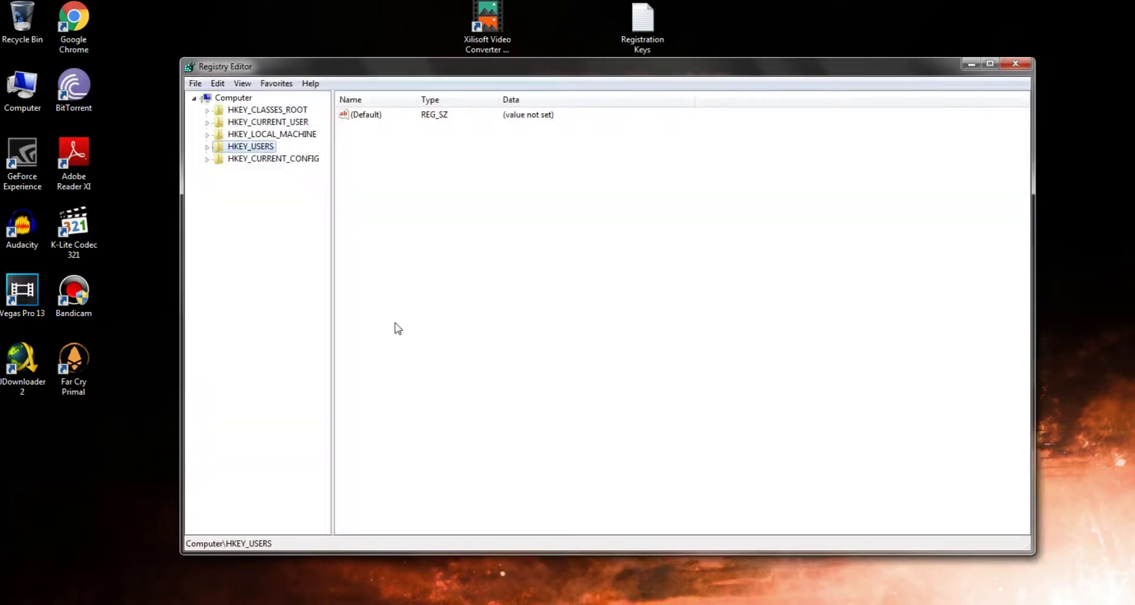
{"action": "key", "text": "ctrl+f"}
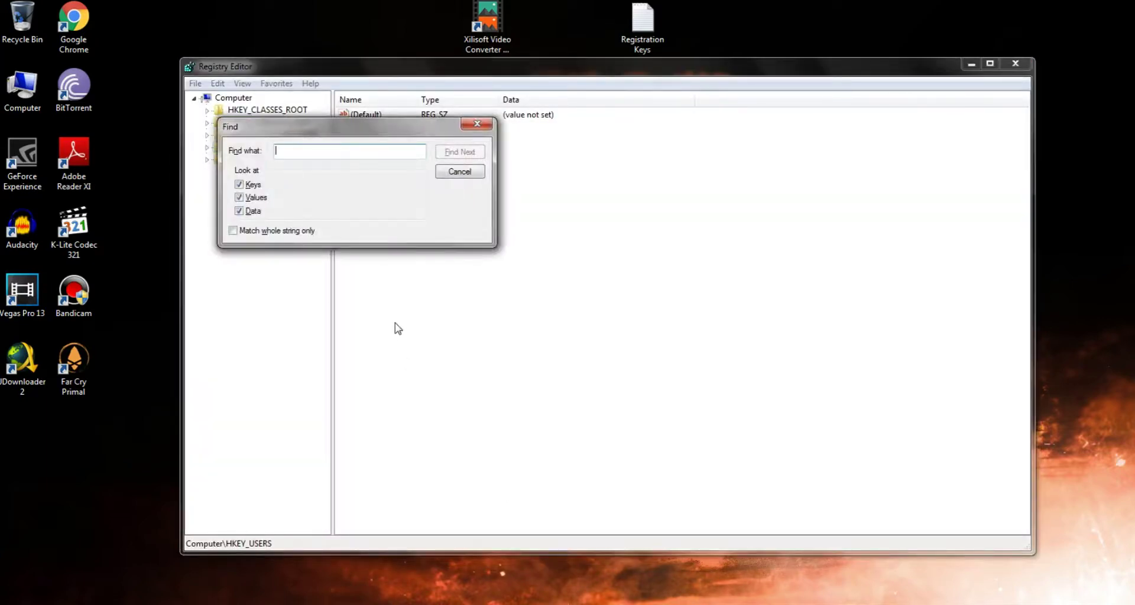
- Return to the Xilisoft Solution note, extend its window downward and read instruction 5, including the remark about brackets
{"action": "key", "text": "alt+Tab"}
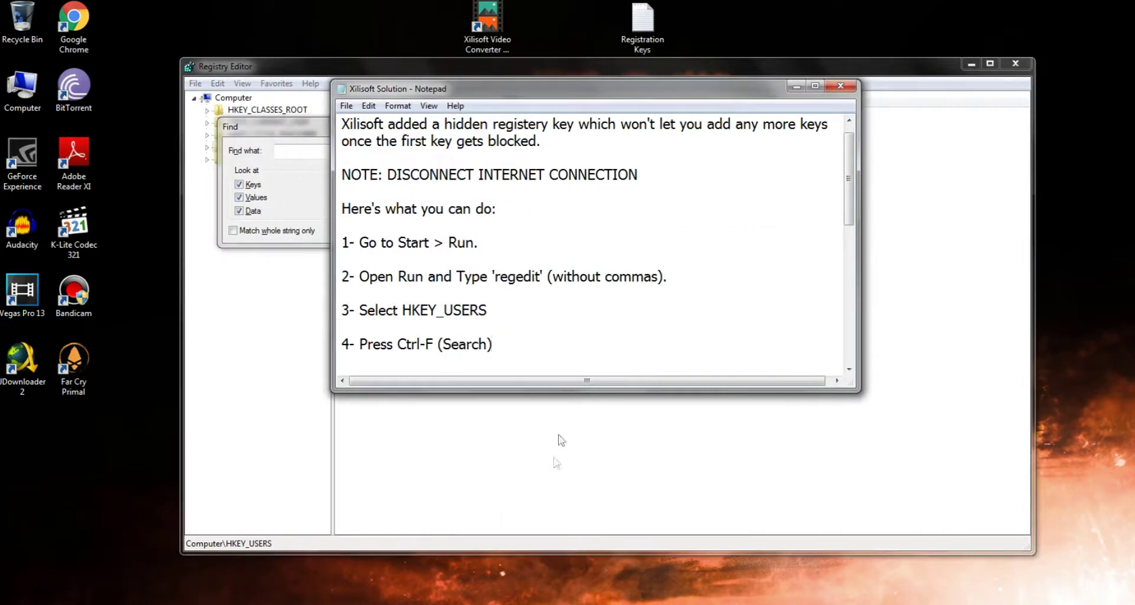
{"action": "left_click_drag", "start_coordinate": [537, 390], "coordinate": [527, 450]}
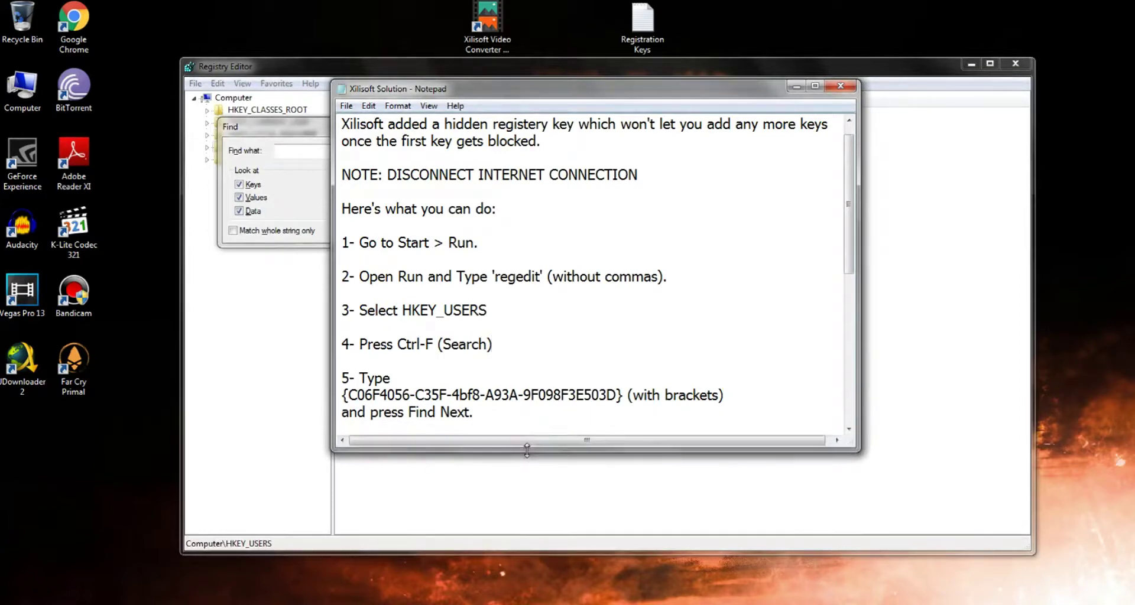
{"action": "left_click_drag", "start_coordinate": [474, 413], "coordinate": [327, 382]}
{"action": "left_click_drag", "start_coordinate": [477, 418], "coordinate": [337, 383]}
{"action": "left_click", "coordinate": [484, 416]}
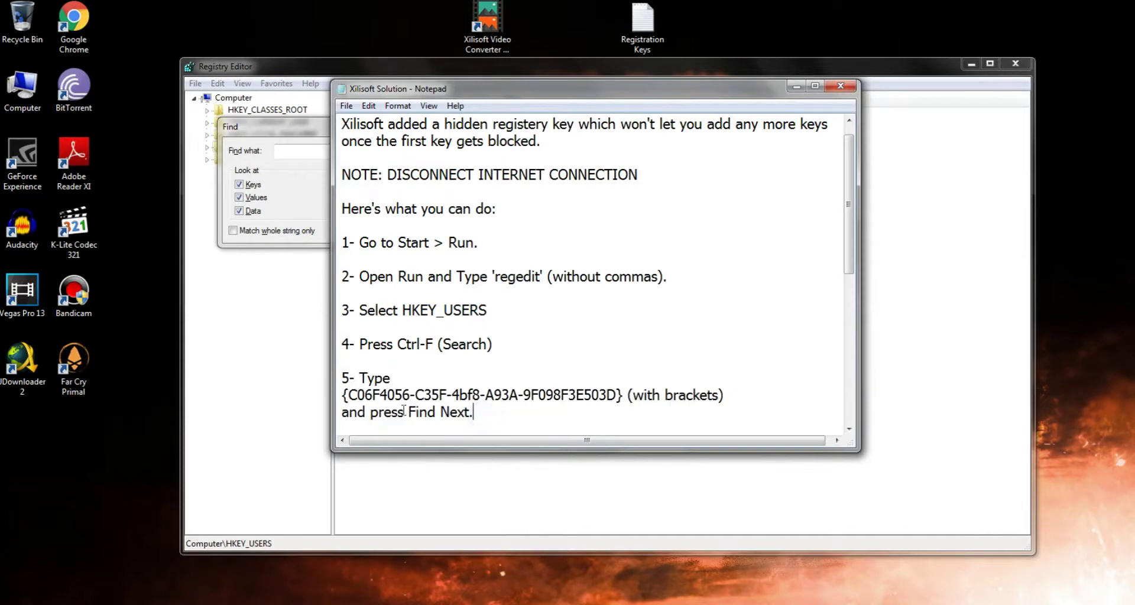
{"action": "left_click_drag", "start_coordinate": [726, 398], "coordinate": [624, 402]}
{"action": "left_click_drag", "start_coordinate": [728, 400], "coordinate": [624, 404]}
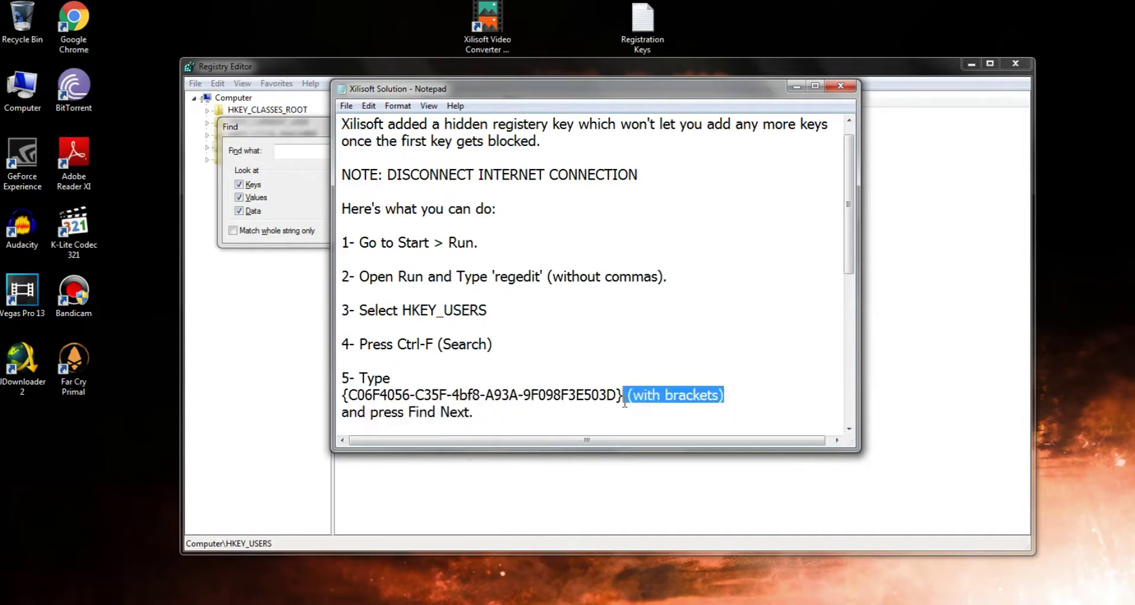
{"action": "left_click", "coordinate": [727, 400]}
- Copy the bracketed identifier from instruction 5 and minimize the note to return to the Registry Editor's Find dialog
{"action": "left_click_drag", "start_coordinate": [622, 396], "coordinate": [341, 401]}
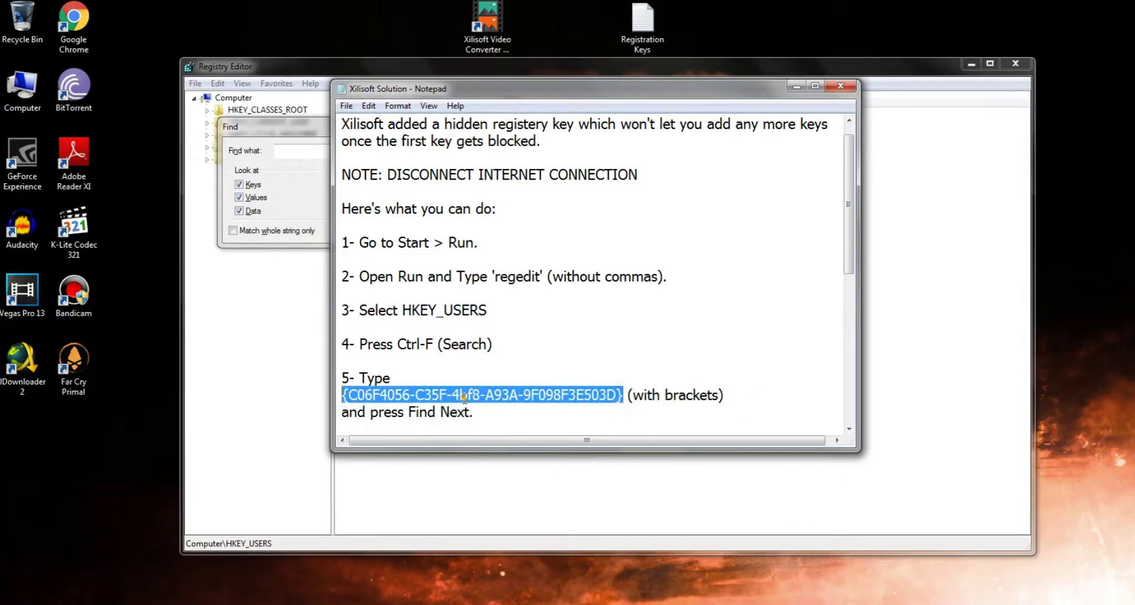
{"action": "right_click", "coordinate": [464, 397]}
{"action": "left_click", "coordinate": [496, 443]}
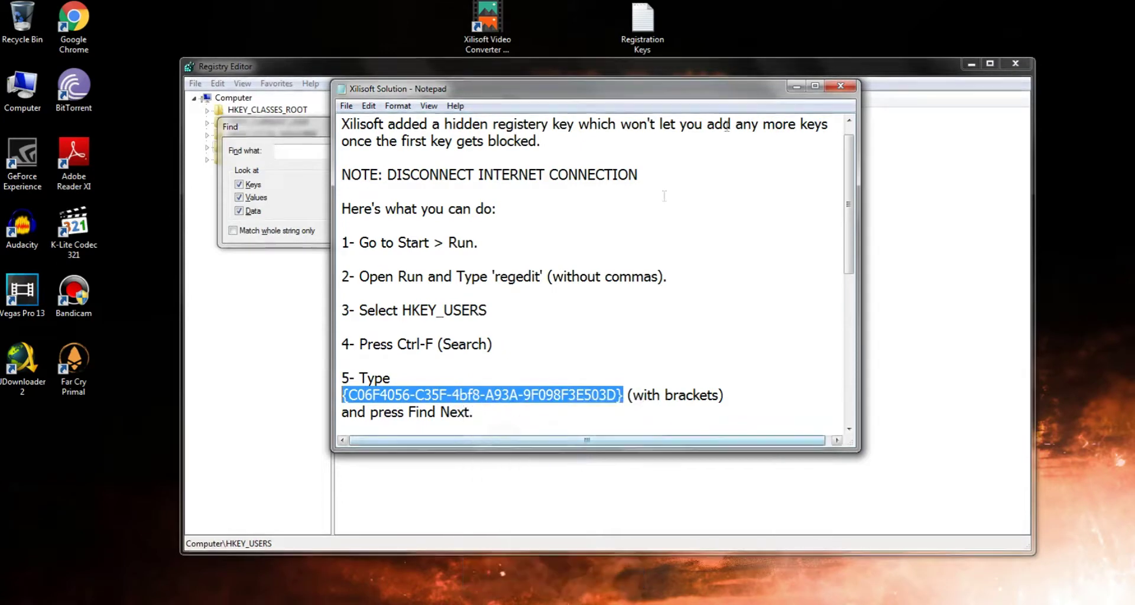
{"action": "left_click", "coordinate": [795, 86]}
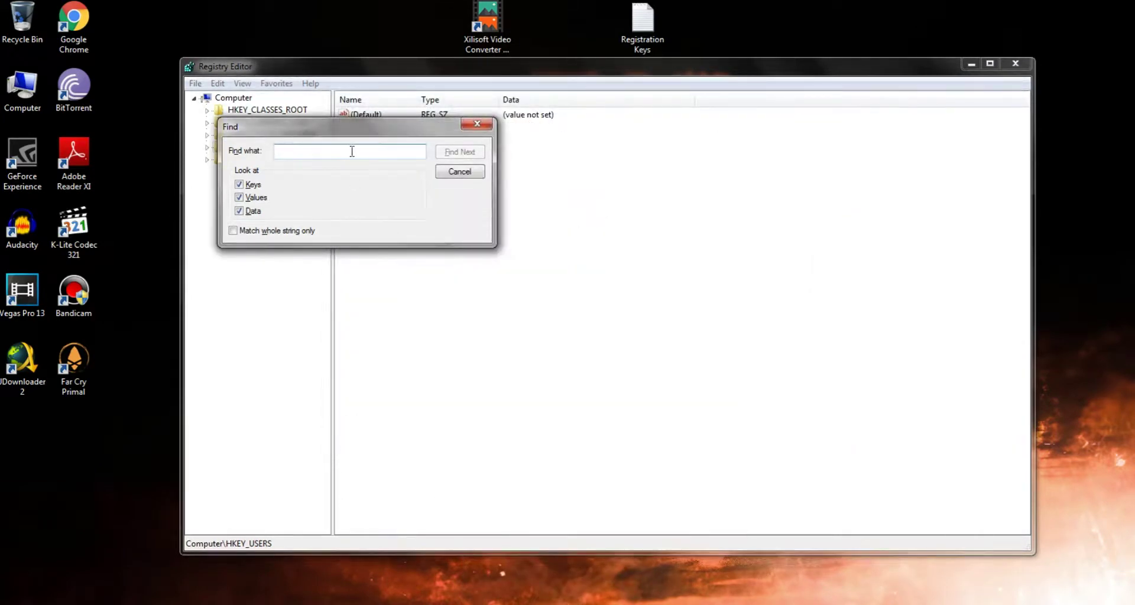
- Search HKEY_USERS for the copied identifier {C06F4056-C35F-4bf8-A93A-9F098F3E503D}, looking at keys, values and data
{"action": "left_click_drag", "start_coordinate": [351, 126], "coordinate": [630, 243]}
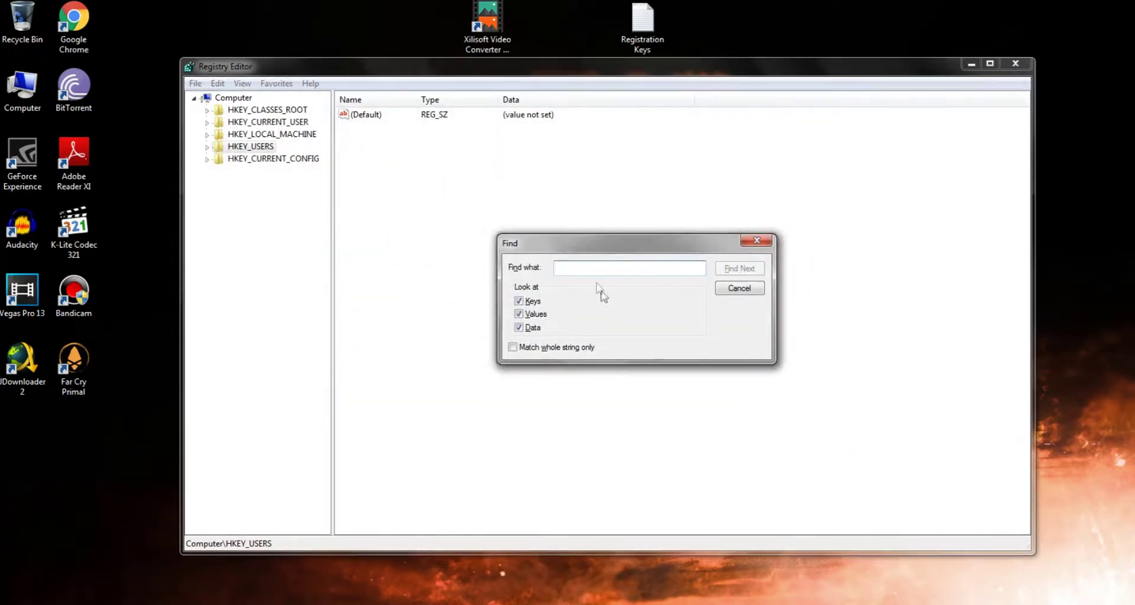
{"action": "right_click", "coordinate": [594, 268]}
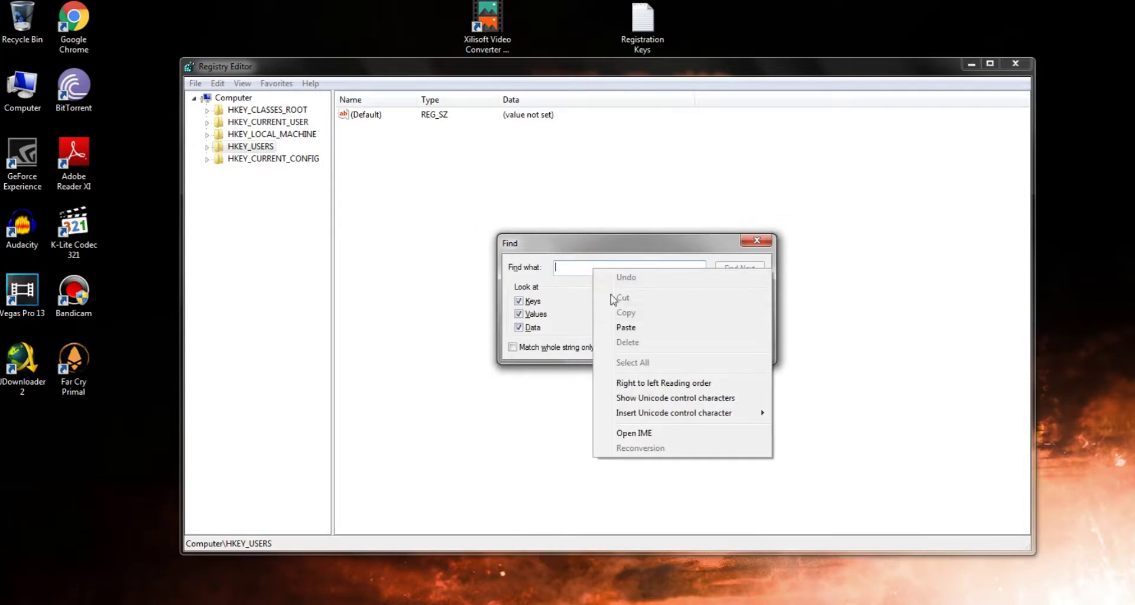
{"action": "left_click", "coordinate": [627, 327]}
{"action": "left_click", "coordinate": [746, 269]}
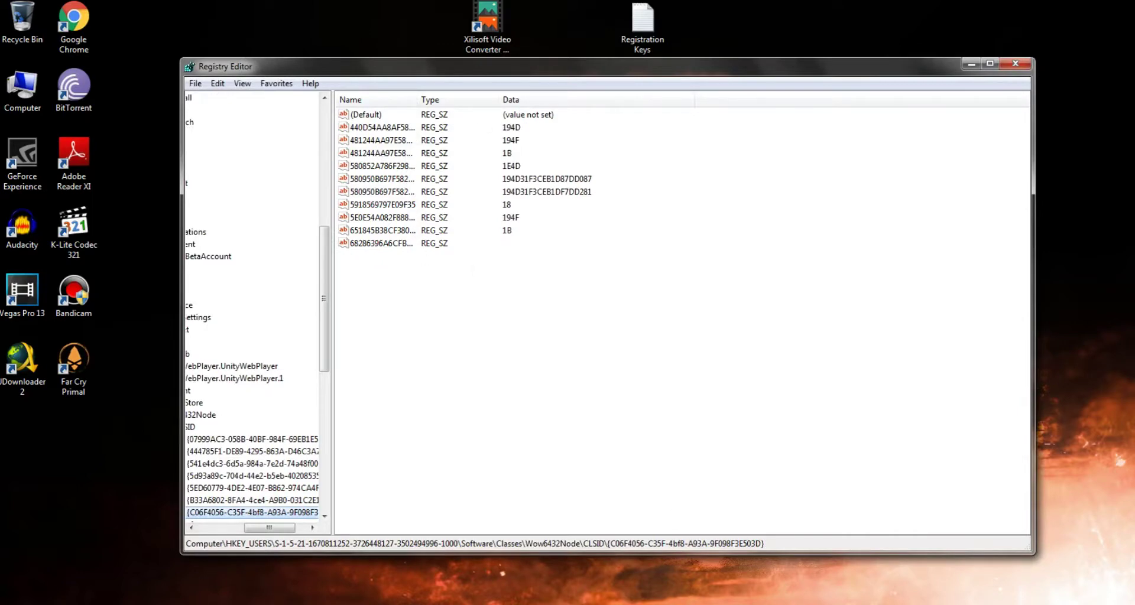
- Switch to the Xilisoft Solution note, extend its window downward to read instruction 6, and return to the Registry Editor
{"action": "key", "text": "alt+Tab"}
{"action": "left_click_drag", "start_coordinate": [560, 450], "coordinate": [561, 496]}
{"action": "left_click_drag", "start_coordinate": [617, 446], "coordinate": [339, 445]}
{"action": "left_click_drag", "start_coordinate": [614, 446], "coordinate": [344, 440]}
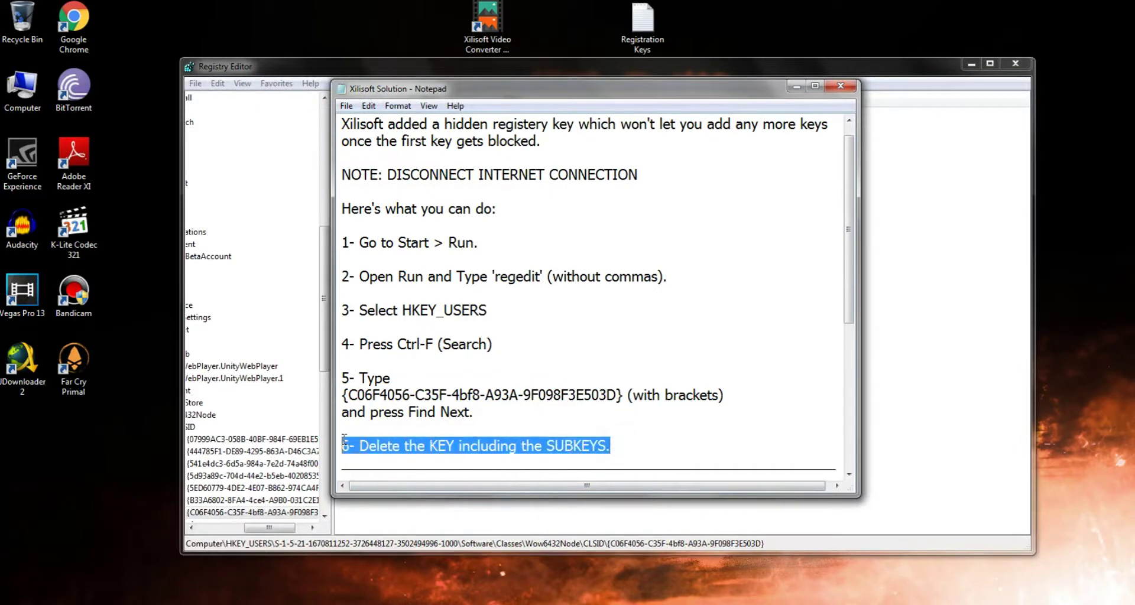
{"action": "left_click", "coordinate": [616, 446]}
{"action": "left_click", "coordinate": [796, 86]}
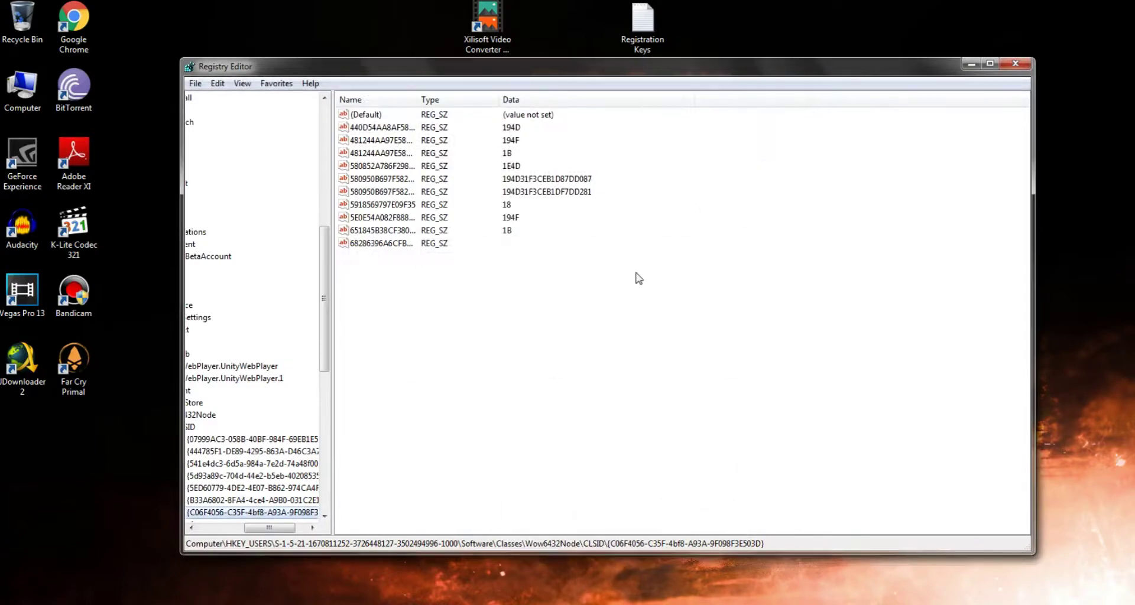
- Permanently delete every value except (Default) from the found registry key, then close the Registry Editor
{"action": "left_click_drag", "start_coordinate": [390, 273], "coordinate": [434, 110]}
{"action": "left_click_drag", "start_coordinate": [387, 291], "coordinate": [499, 127]}
{"action": "right_click", "coordinate": [400, 156]}
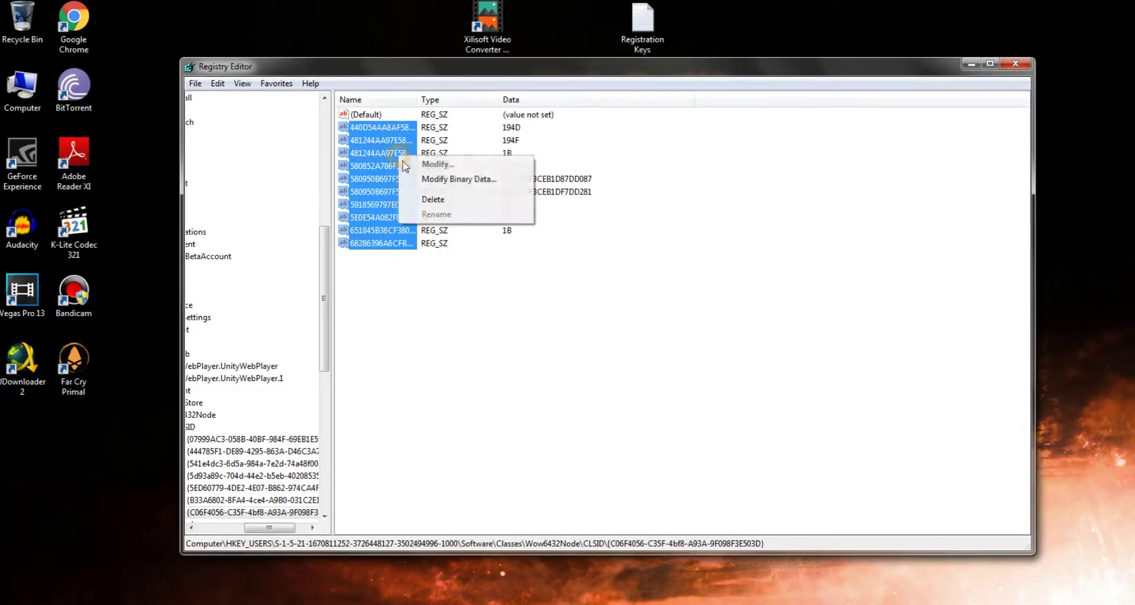
{"action": "left_click", "coordinate": [431, 200]}
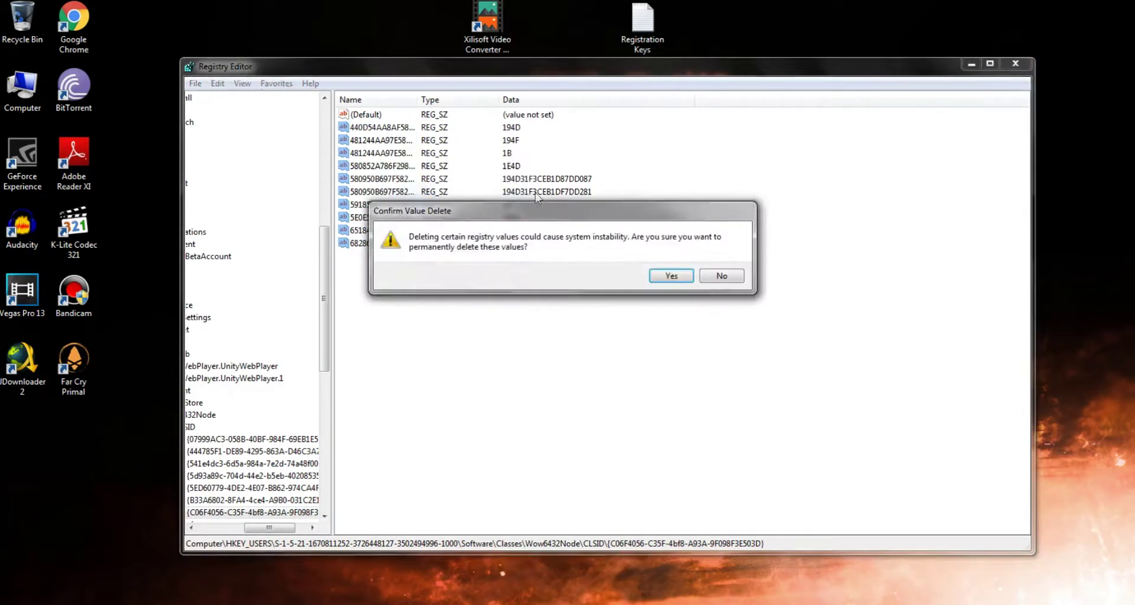
{"action": "left_click", "coordinate": [671, 276]}
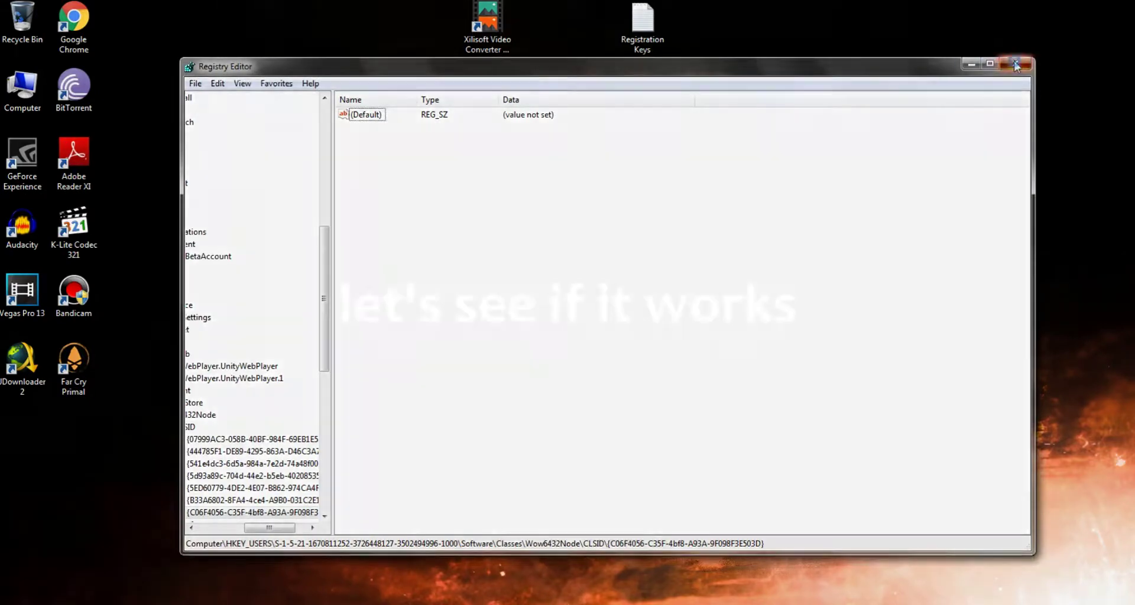
{"action": "left_click", "coordinate": [1014, 64]}
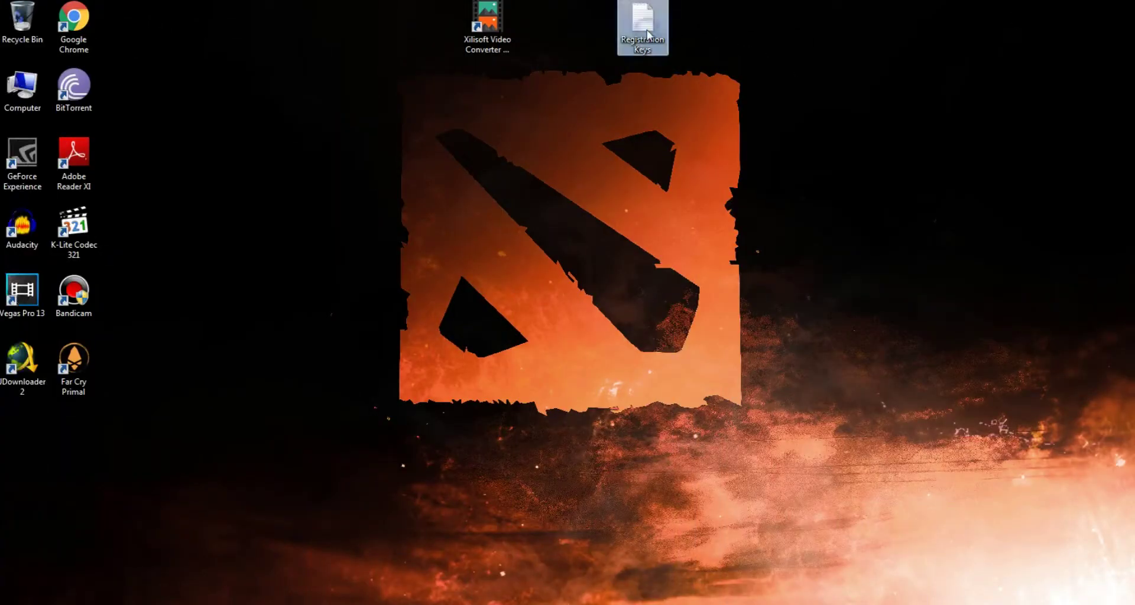
- Open the Registration Keys file from the desktop, copy the first registration key, and close the file
{"action": "right_click", "coordinate": [648, 34]}
{"action": "left_click", "coordinate": [668, 38]}
{"action": "left_click_drag", "start_coordinate": [619, 140], "coordinate": [361, 143]}
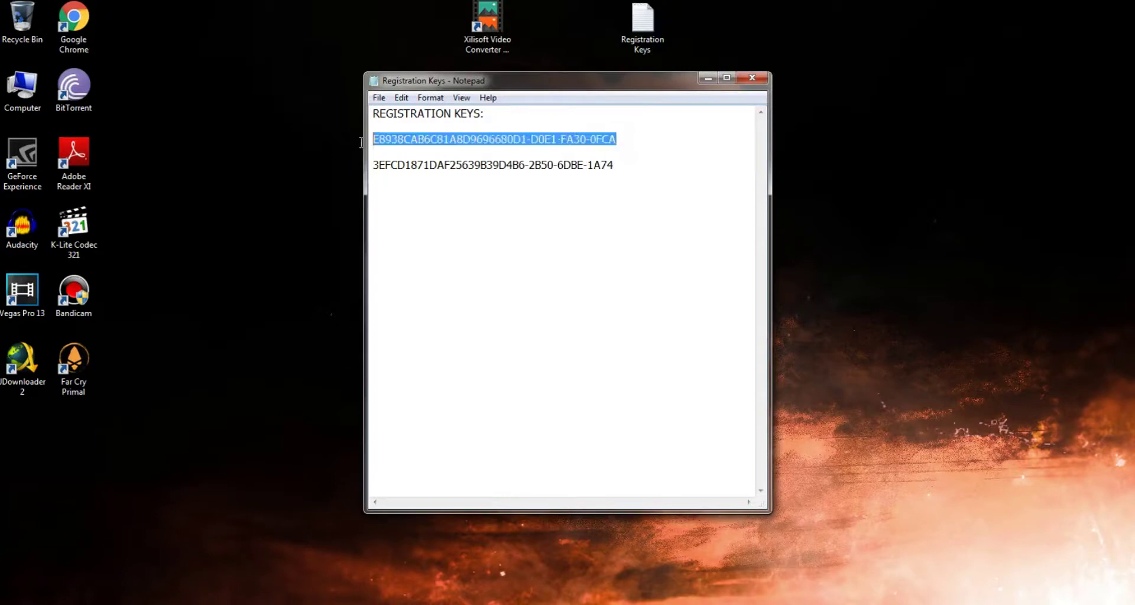
{"action": "right_click", "coordinate": [421, 144]}
{"action": "left_click", "coordinate": [459, 185]}
{"action": "left_click", "coordinate": [752, 78]}
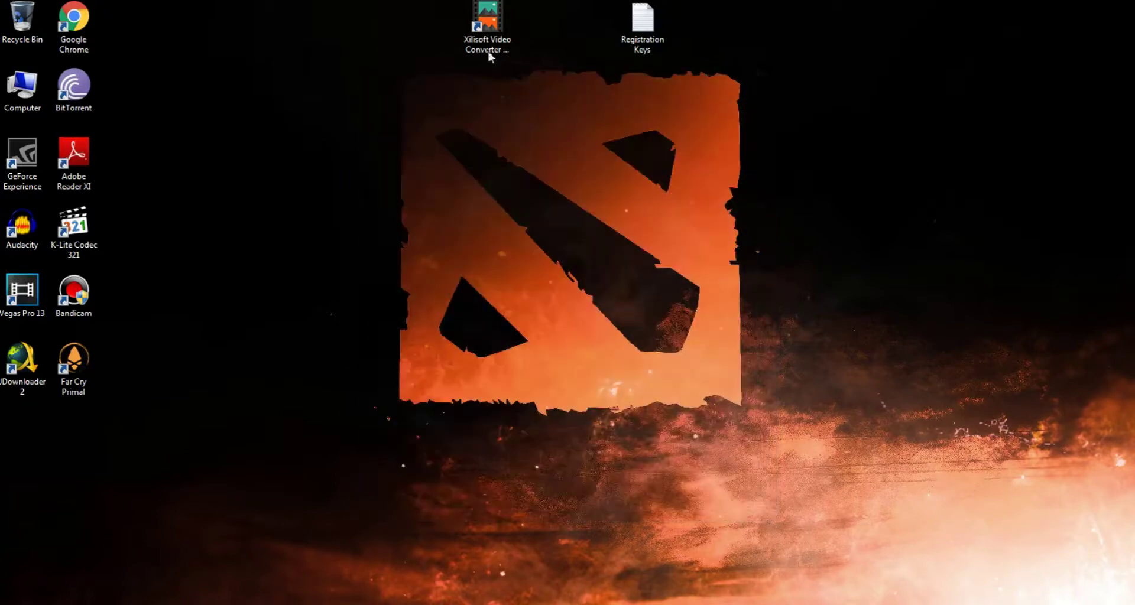
- Launch Xilisoft Video Converter Ultimate and register it with the user name Any and the copied license code
{"action": "right_click", "coordinate": [486, 28]}
{"action": "left_click", "coordinate": [528, 45]}
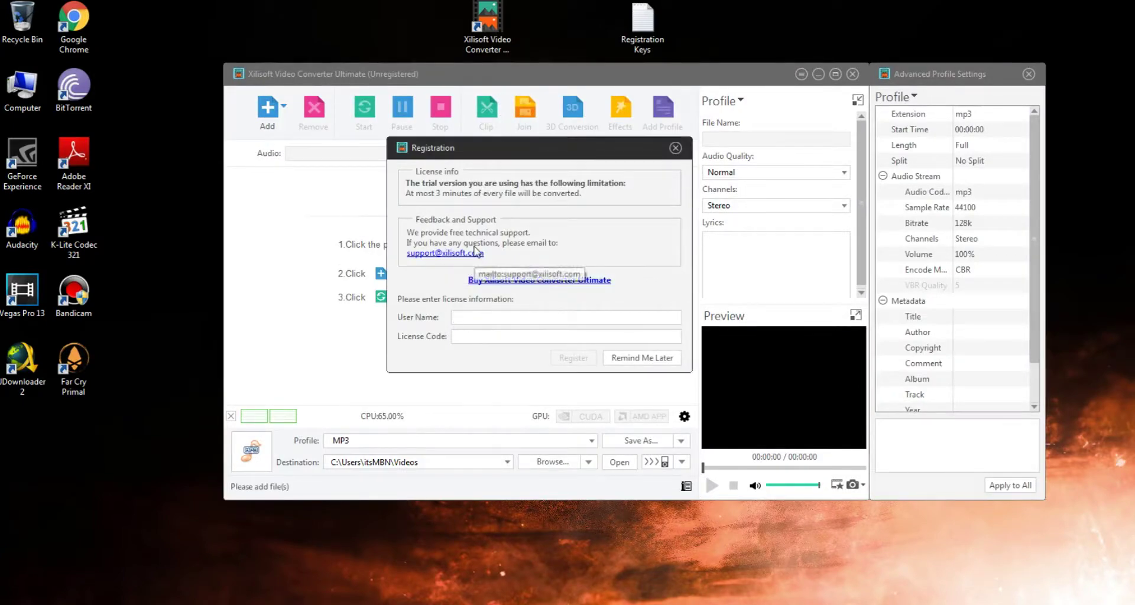
{"action": "right_click", "coordinate": [482, 336]}
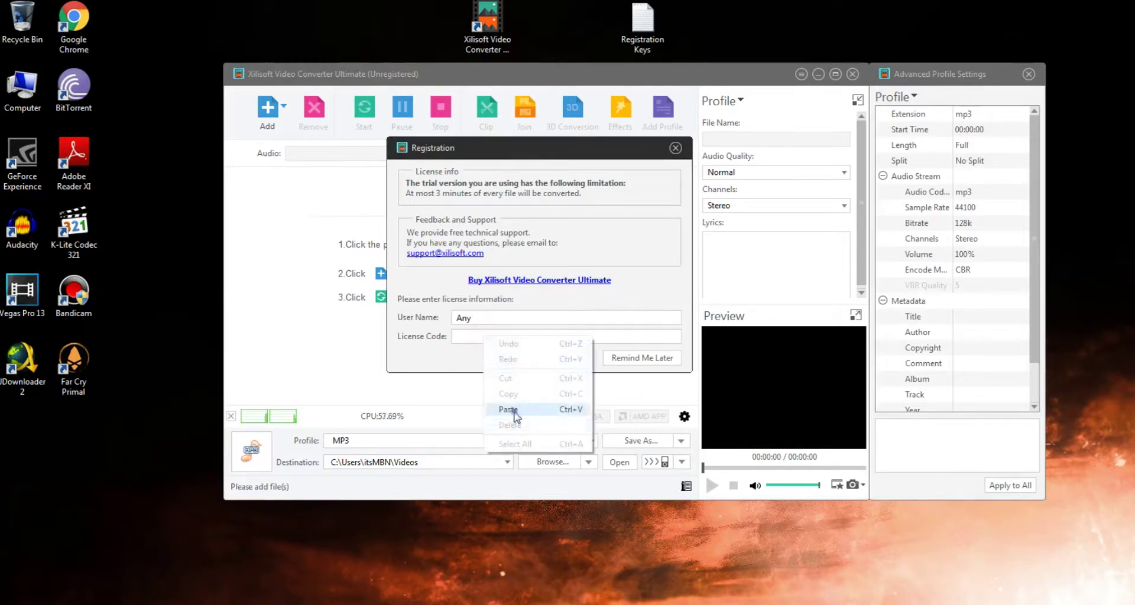
{"action": "left_click", "coordinate": [508, 410]}
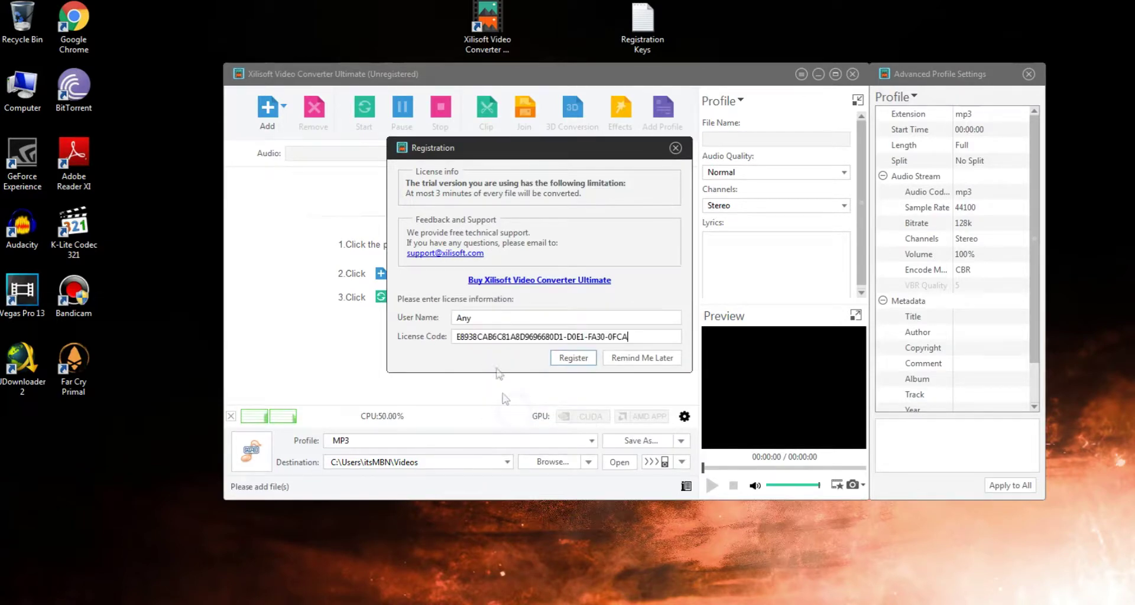
{"action": "left_click", "coordinate": [582, 362]}
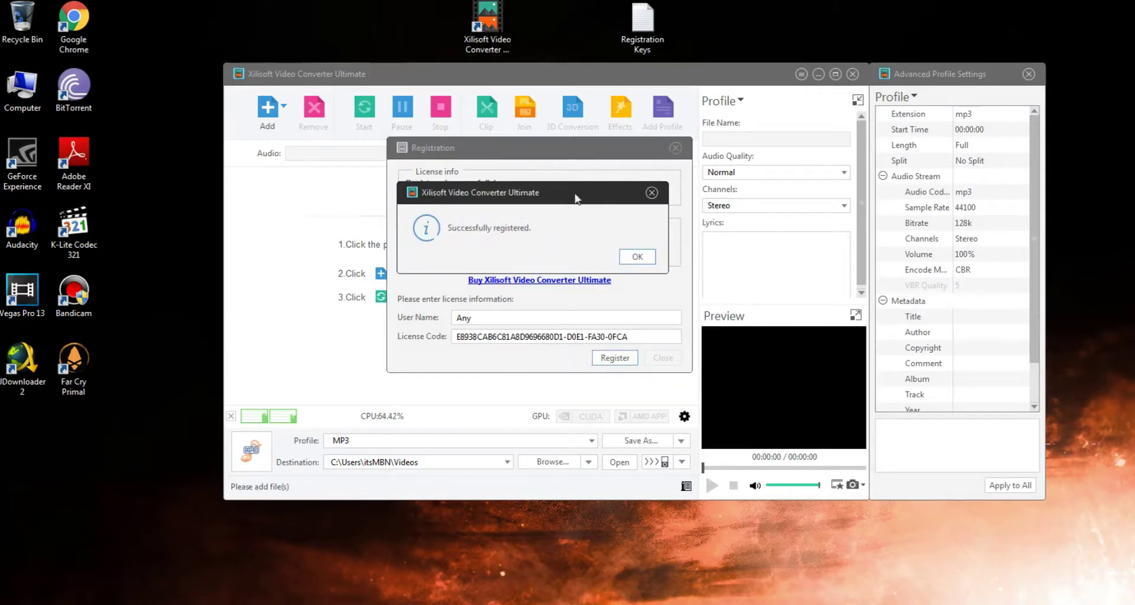
{"action": "left_click", "coordinate": [638, 258]}
{"action": "left_click", "coordinate": [638, 258]}
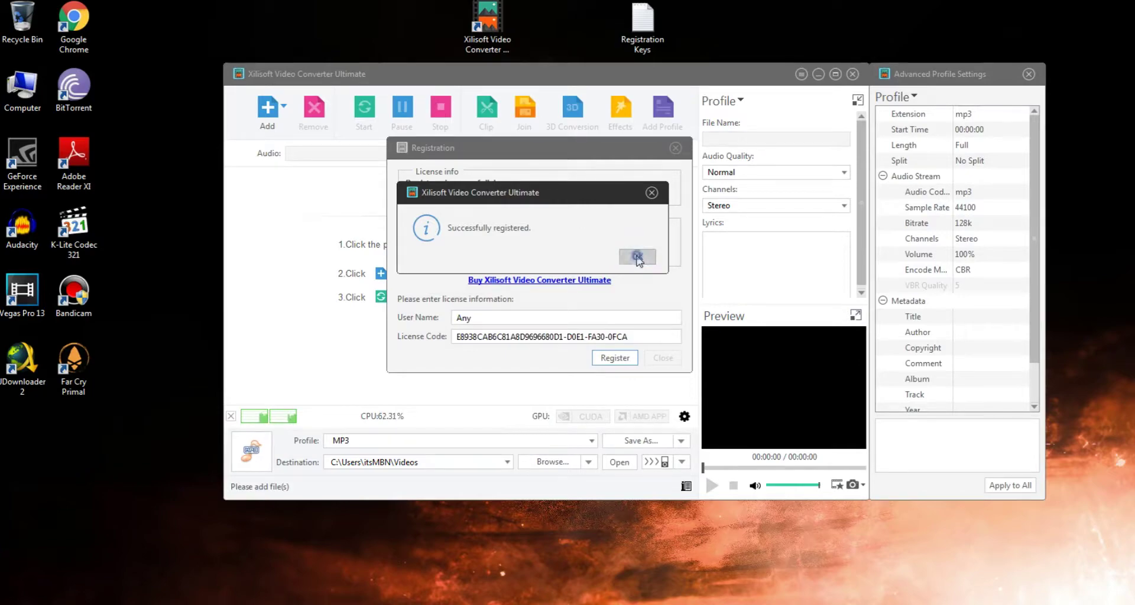